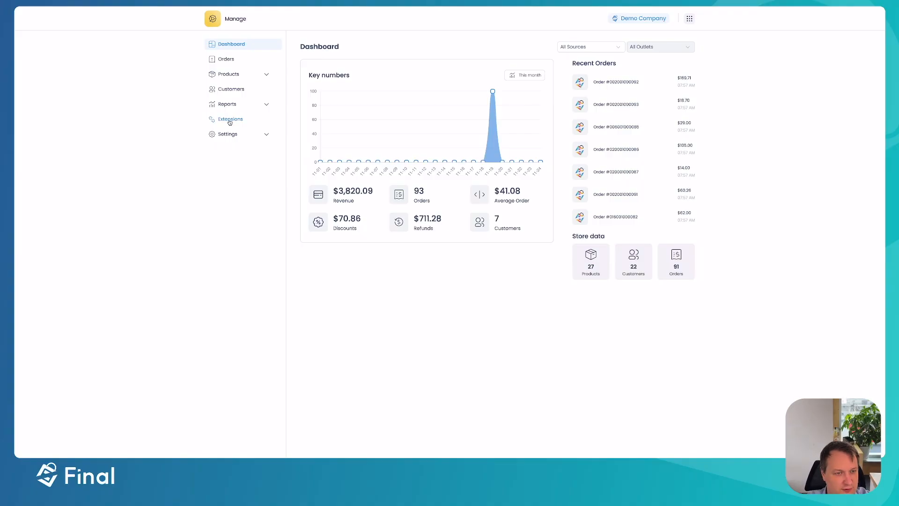
# Find the Zapier extension under the sync extensions and install it for the store
pyautogui.click(229, 120)
pyautogui.scroll(-10, 367, 158)
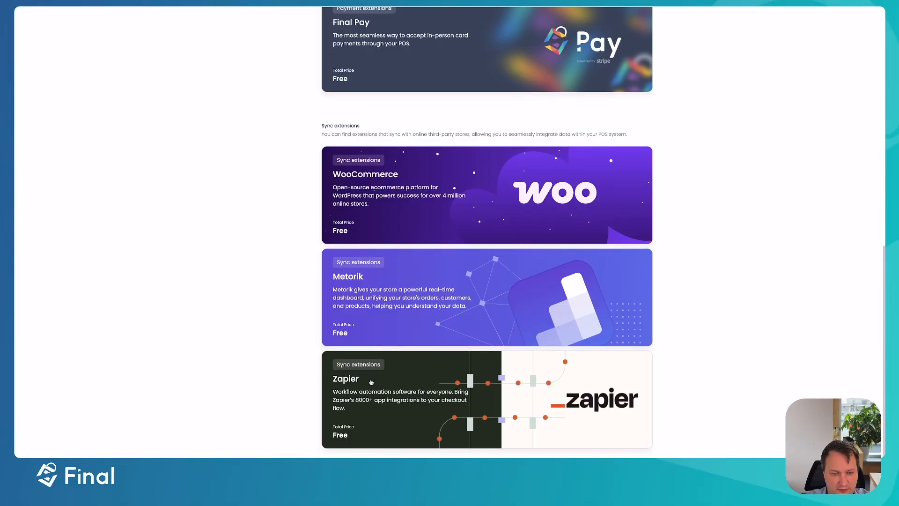
pyautogui.click(363, 379)
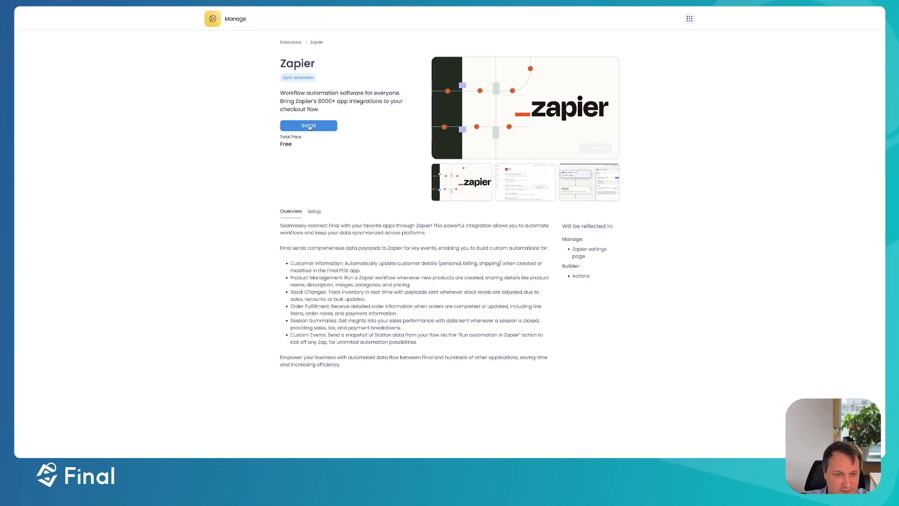
pyautogui.click(309, 125)
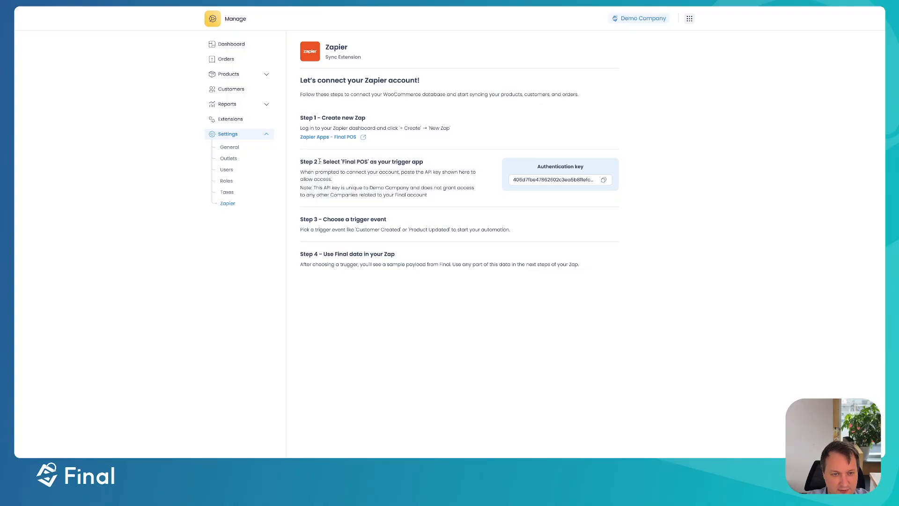
# Copy the authentication key from the Zapier settings page and switch to the Final Demo Zap in Zapier
pyautogui.click(604, 180)
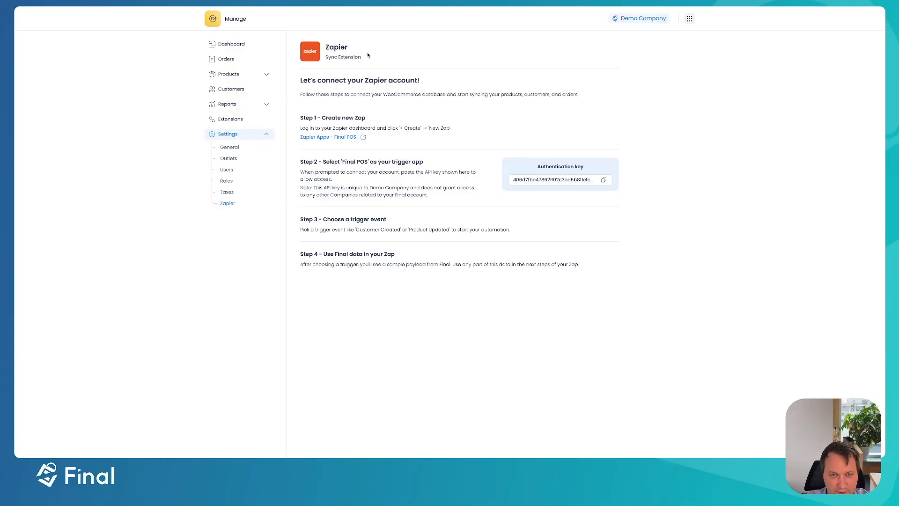
pyautogui.hotkey('ctrl', 'Up')
pyautogui.click(586, 105)
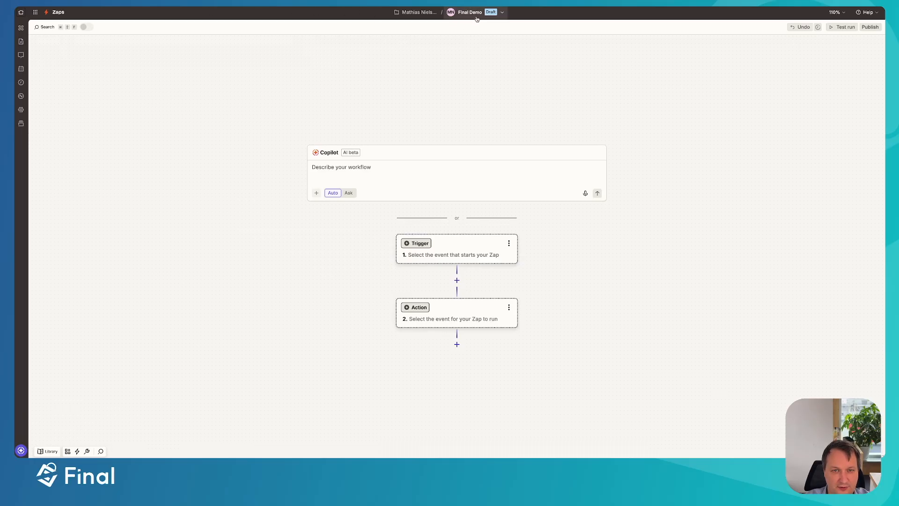
# Search the trigger apps for "Final" and set Final POS as the Zap's trigger app
pyautogui.click(453, 252)
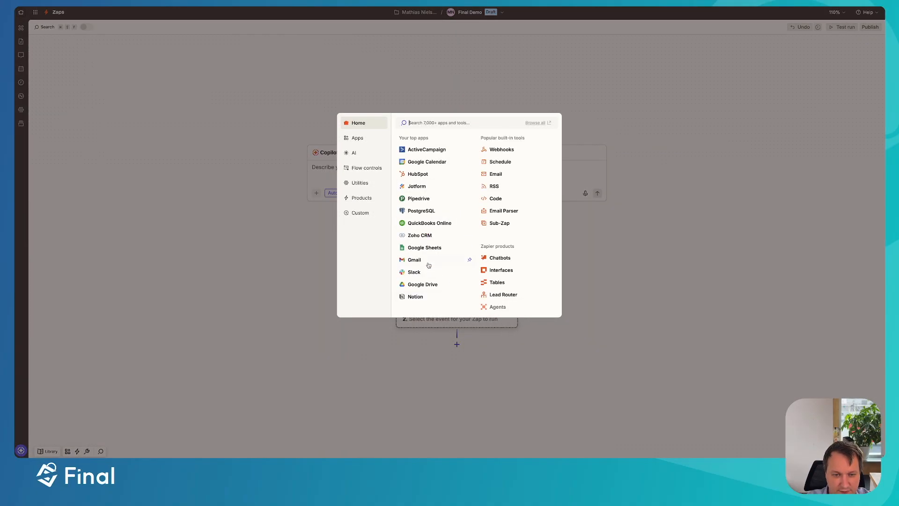
pyautogui.write('Final')
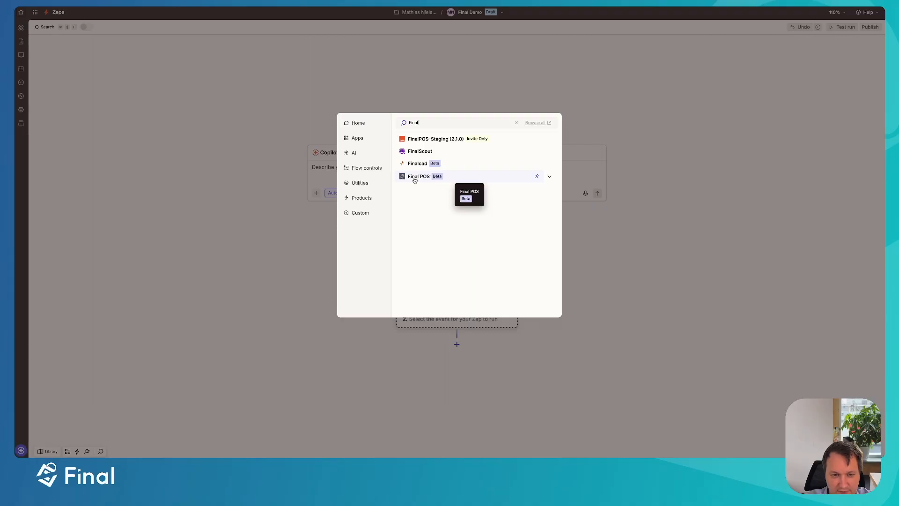
pyautogui.click(421, 178)
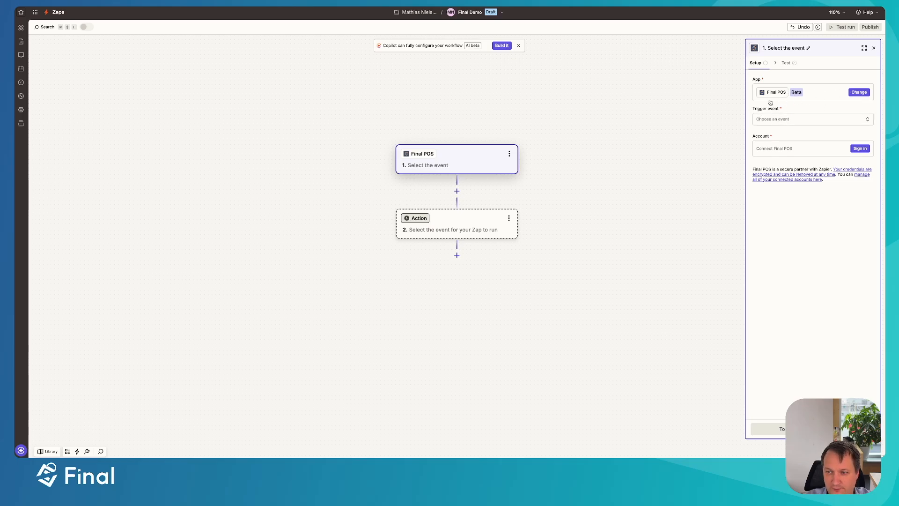
# Start signing in to the Final POS account and copy the authentication key again from Final's Zapier settings for the API key prompt
pyautogui.click(860, 149)
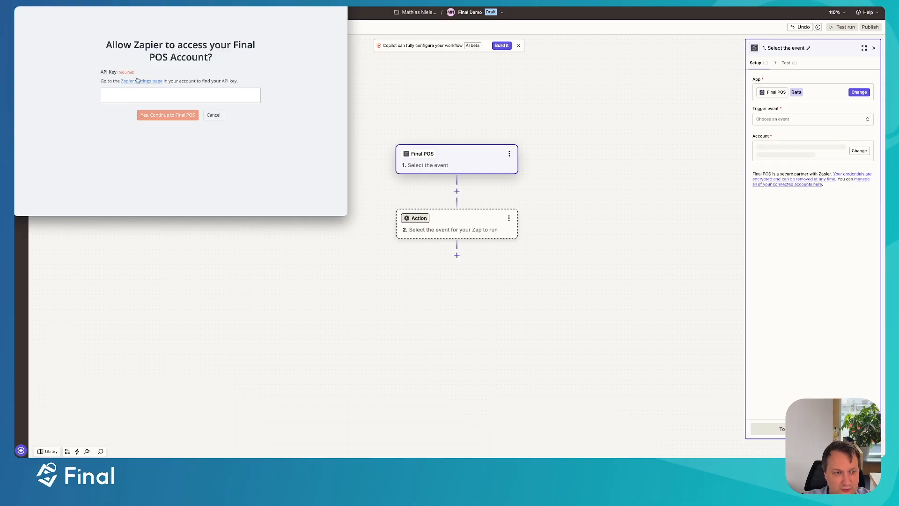
pyautogui.click(181, 97)
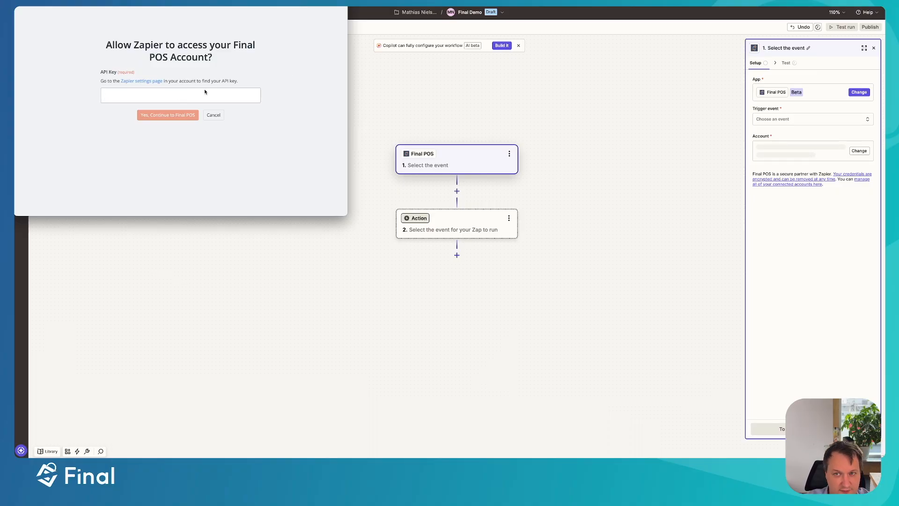
pyautogui.hotkey('ctrl', 'Up')
pyautogui.click(420, 123)
pyautogui.click(598, 181)
pyautogui.hotkey('ctrl', 'Up')
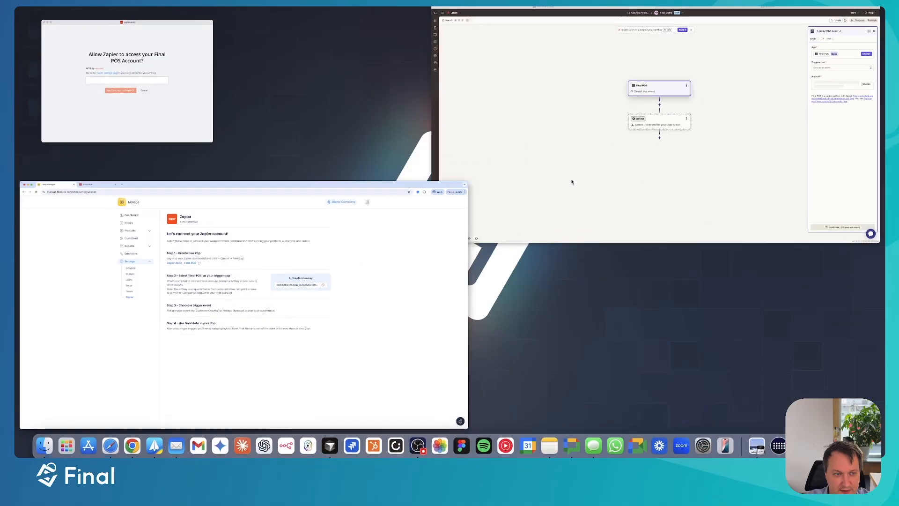
pyautogui.click(166, 133)
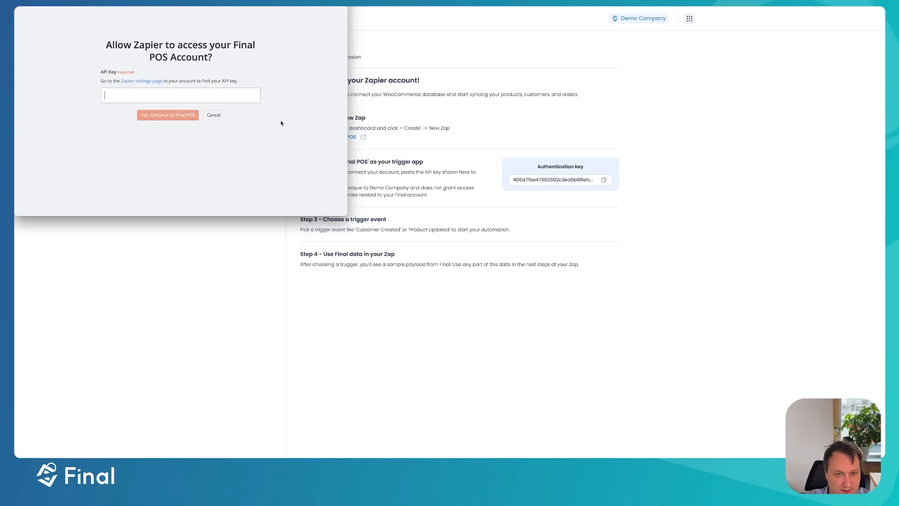
pyautogui.hotkey('ctrl', 'Up')
pyautogui.click(512, 114)
pyautogui.hotkey('ctrl', 'Up')
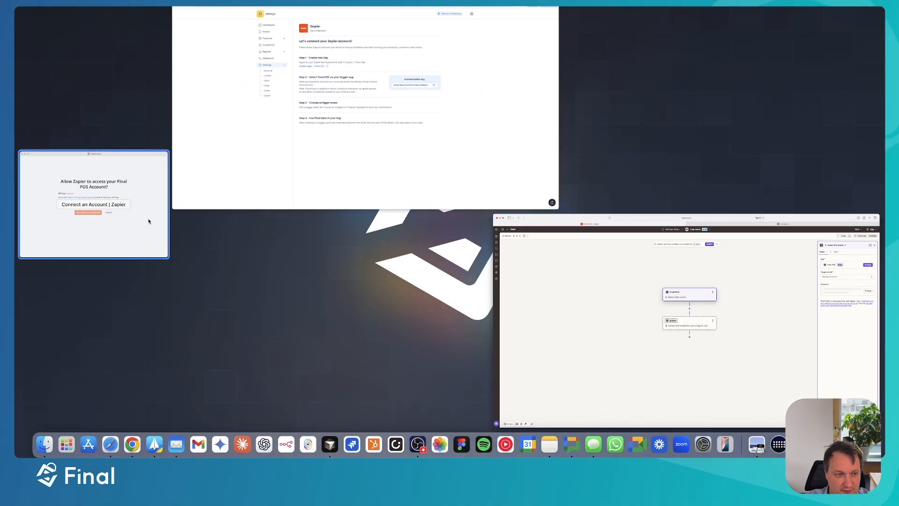
pyautogui.click(146, 221)
# Bring the access dialog in front of the Zap editor, paste the API key and authorize the Final POS connection
pyautogui.hotkey('ctrl', 'Up')
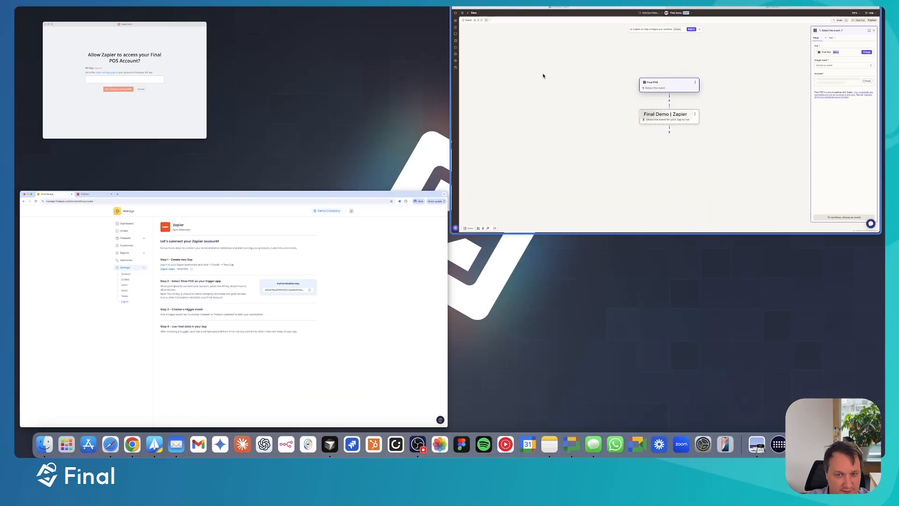
pyautogui.click(542, 74)
pyautogui.hotkey('ctrl', 'Up')
pyautogui.click(145, 227)
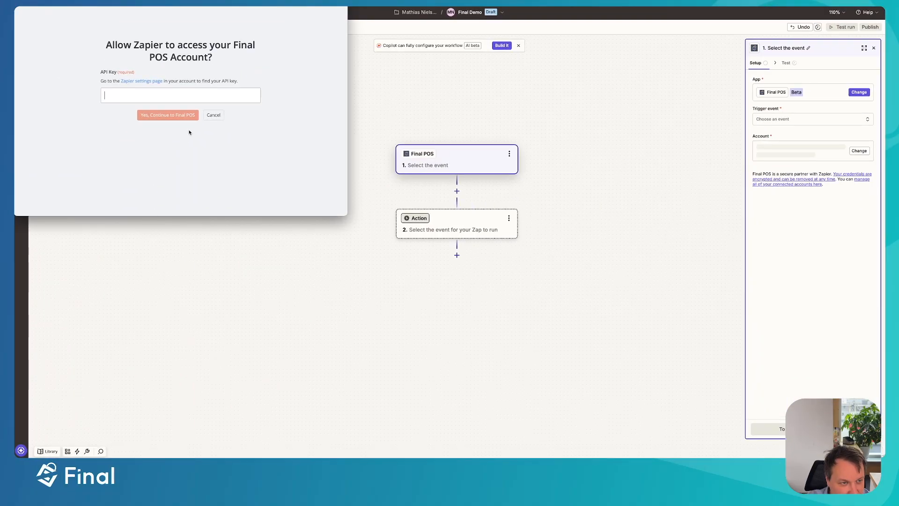
pyautogui.hotkey('ctrl', 'v')
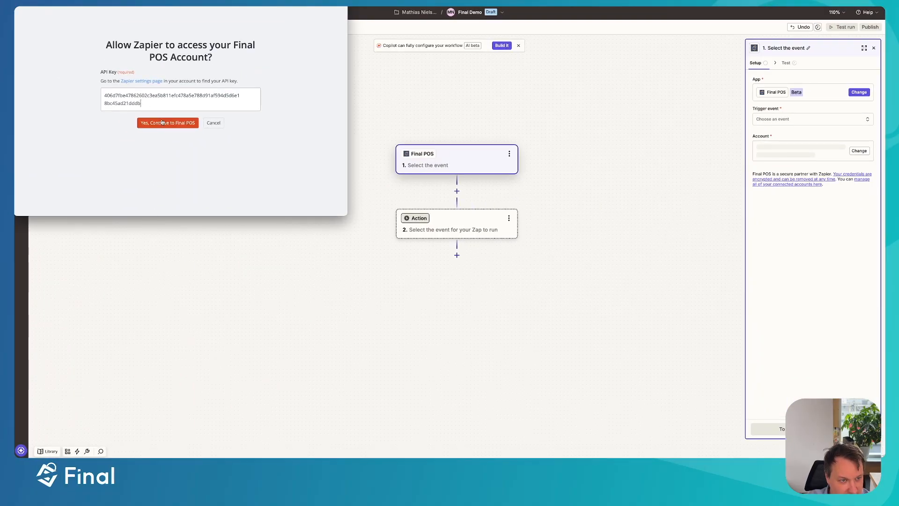
pyautogui.click(164, 124)
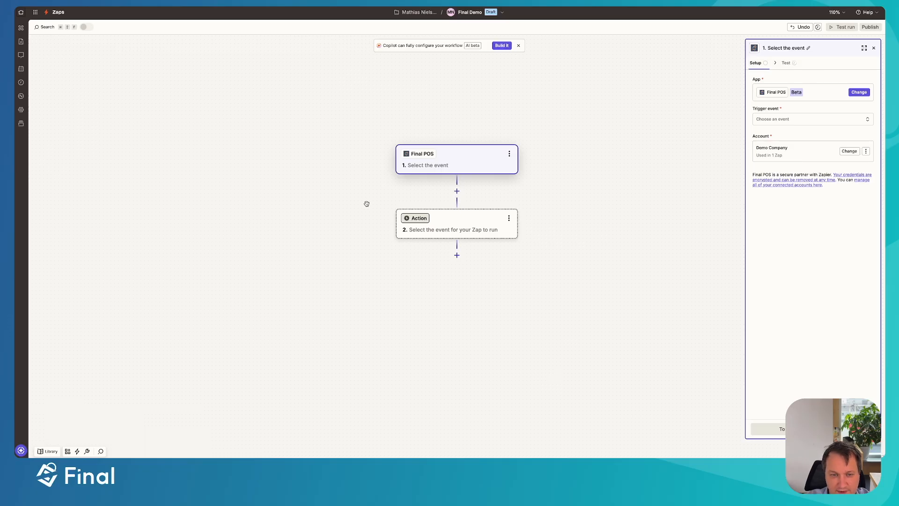
# Review the available Final POS trigger events and set the trigger event to Customer Created
pyautogui.click(777, 121)
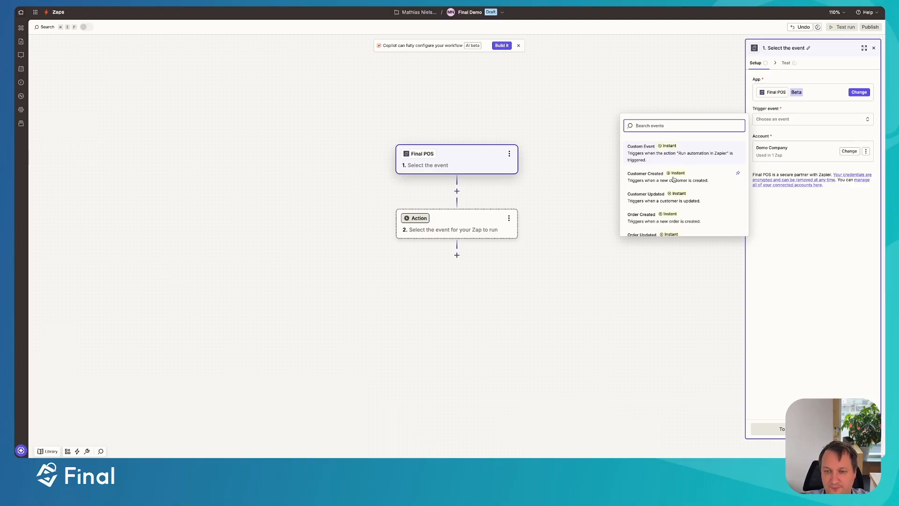
pyautogui.scroll(-1, 665, 169)
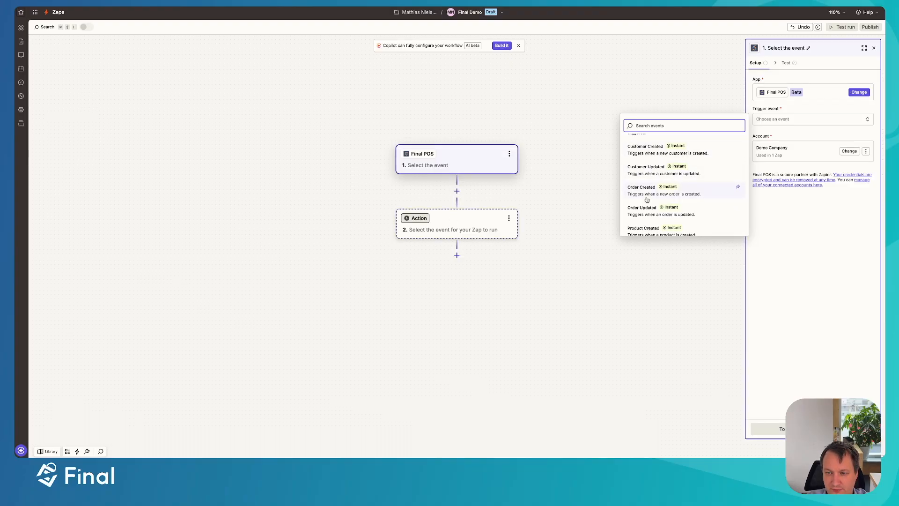
pyautogui.scroll(-1, 648, 199)
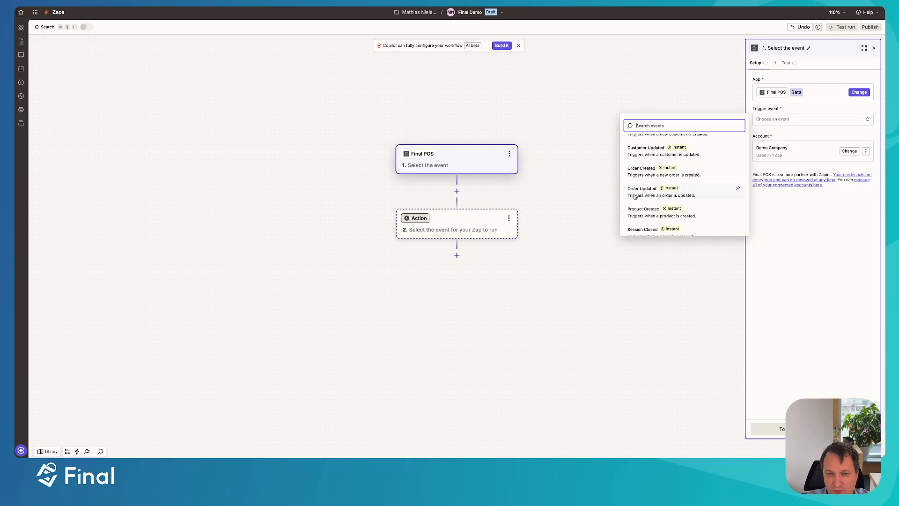
pyautogui.scroll(-3, 659, 197)
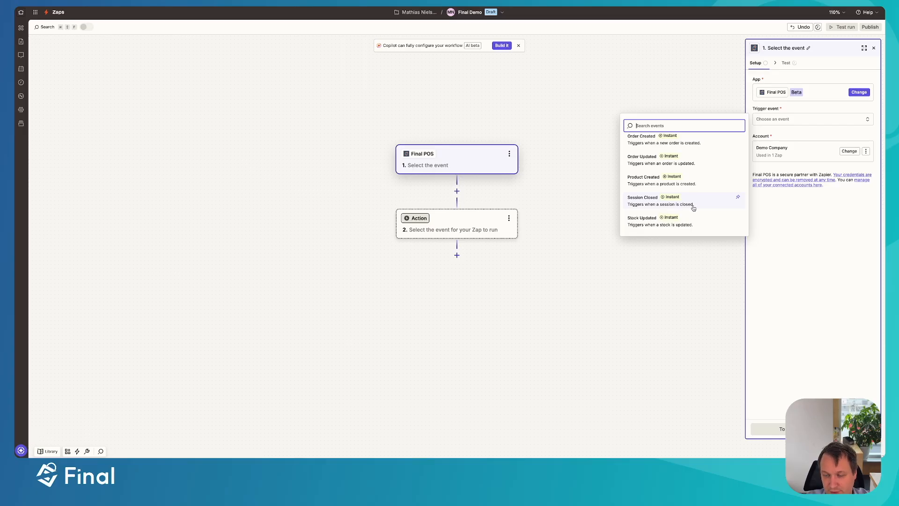
pyautogui.scroll(1, 698, 206)
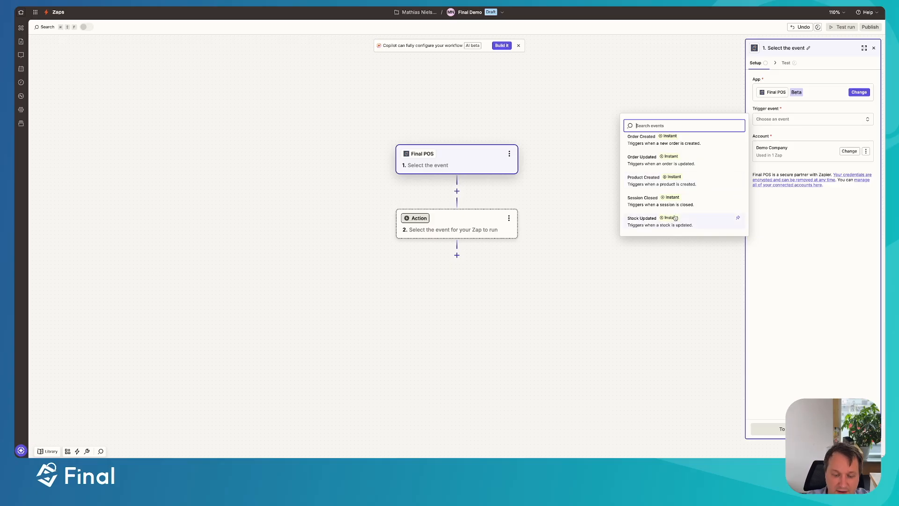
pyautogui.scroll(3, 672, 180)
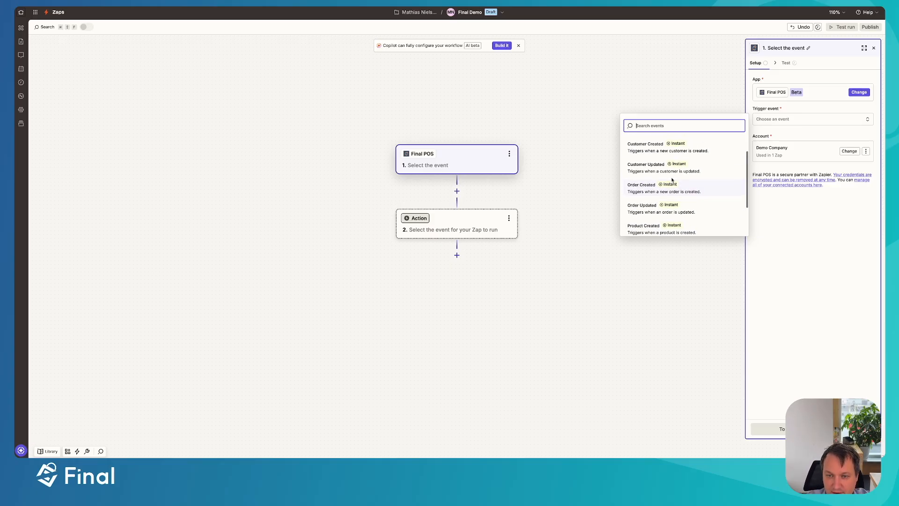
pyautogui.scroll(2, 672, 180)
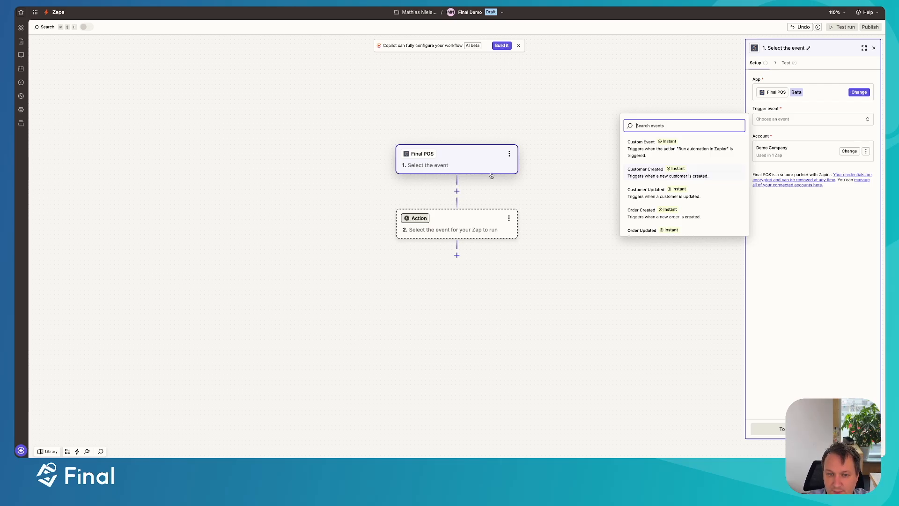
pyautogui.click(651, 175)
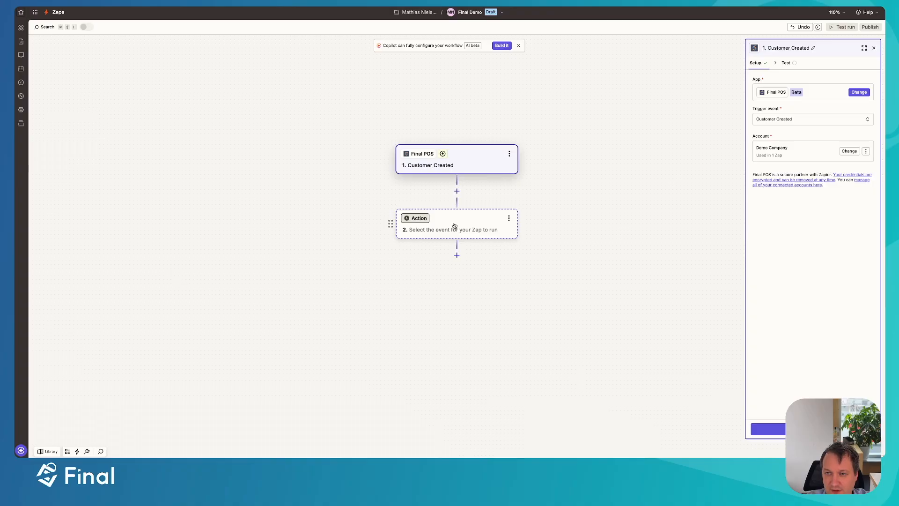
# Test the Customer Created trigger and inspect the fields of the Customer A sample record
pyautogui.click(780, 429)
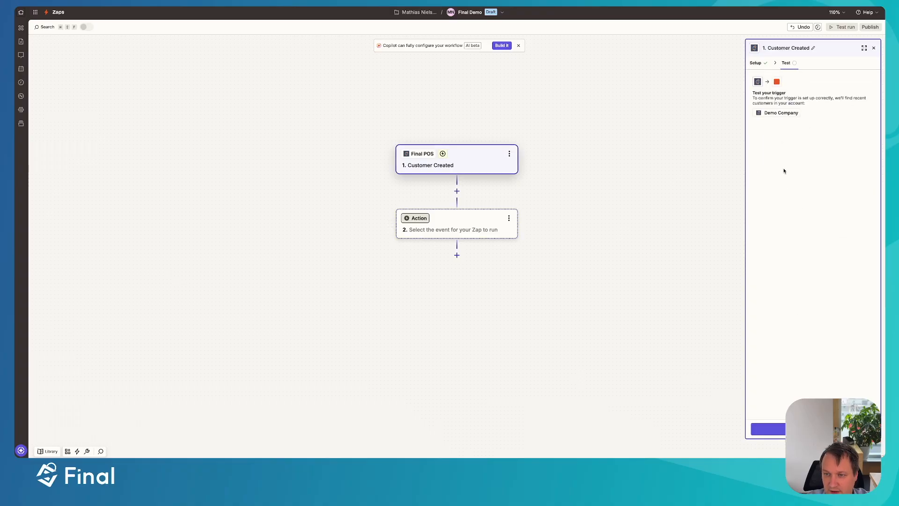
pyautogui.click(813, 429)
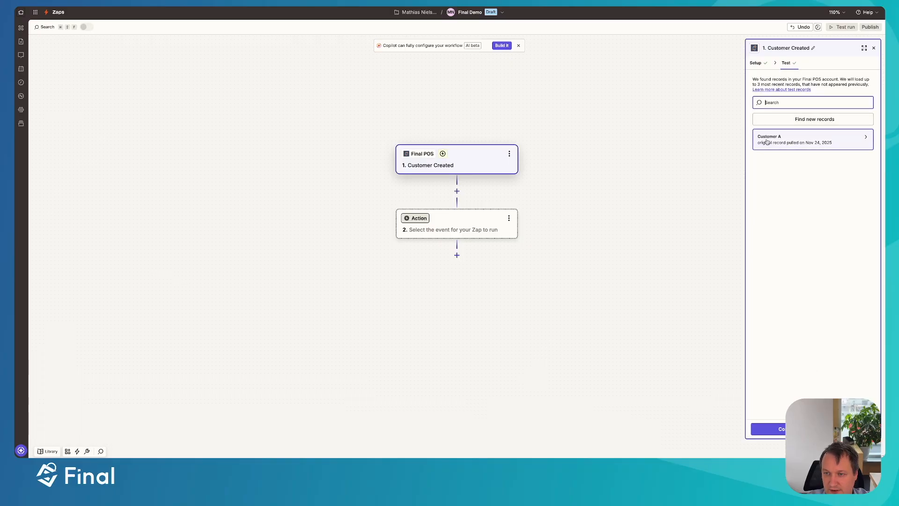
pyautogui.click(801, 141)
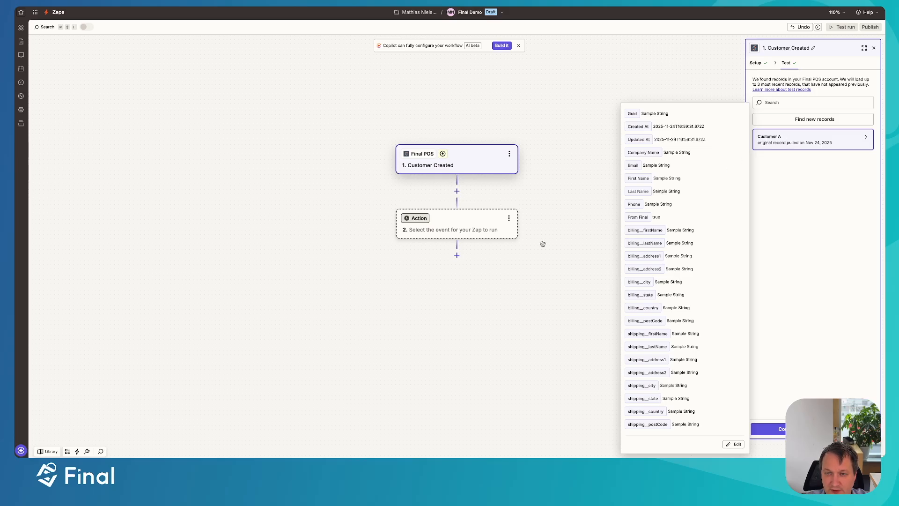
# Continue with the Customer A record and set QuickBooks Online as the app for the Zap's action step
pyautogui.click(768, 429)
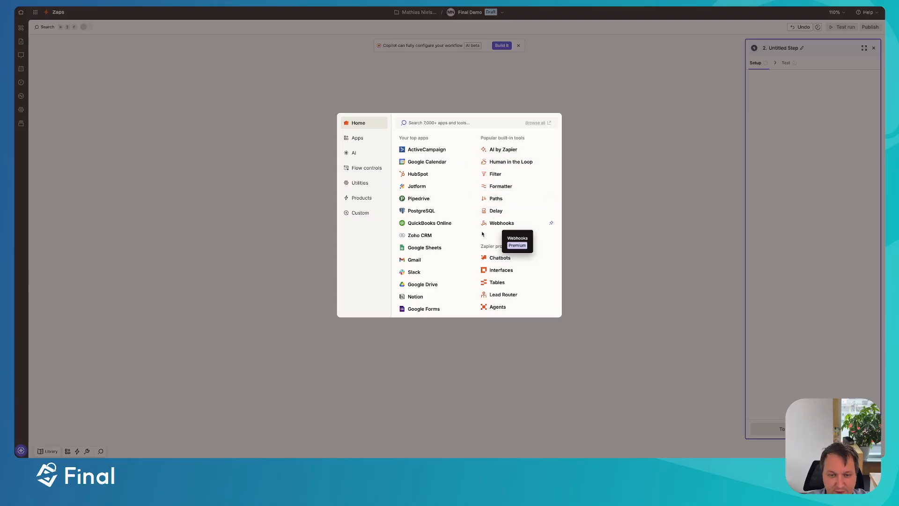
pyautogui.click(437, 223)
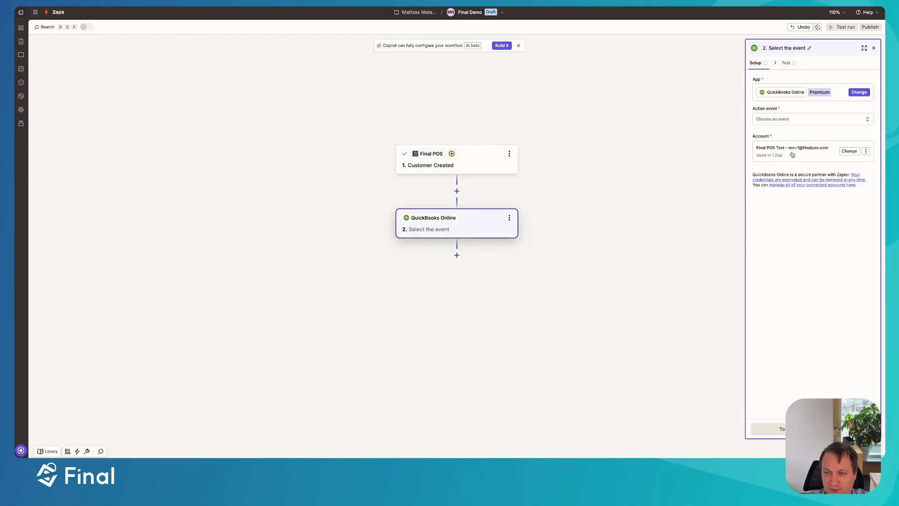
# Review the action events that QuickBooks Online offers for the Zap's second step
pyautogui.click(775, 121)
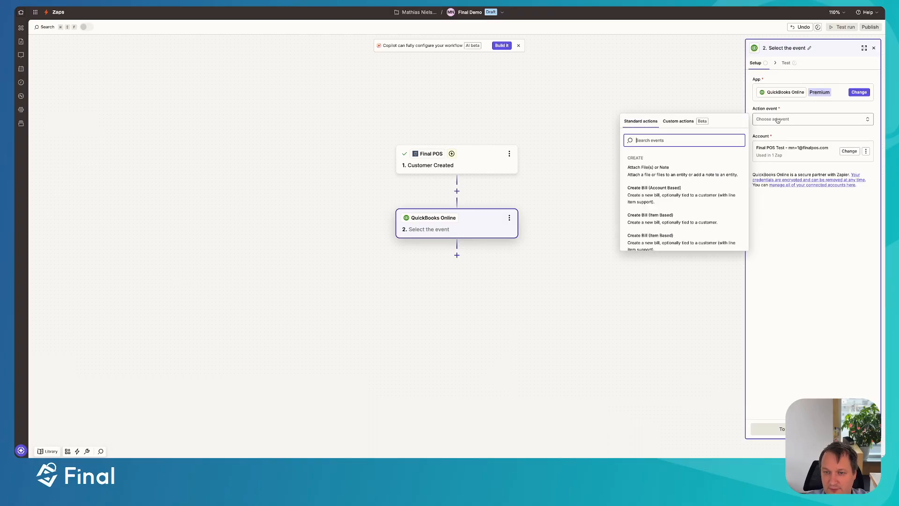
pyautogui.click(778, 120)
pyautogui.click(782, 123)
pyautogui.scroll(-3, 651, 208)
pyautogui.scroll(3, 656, 180)
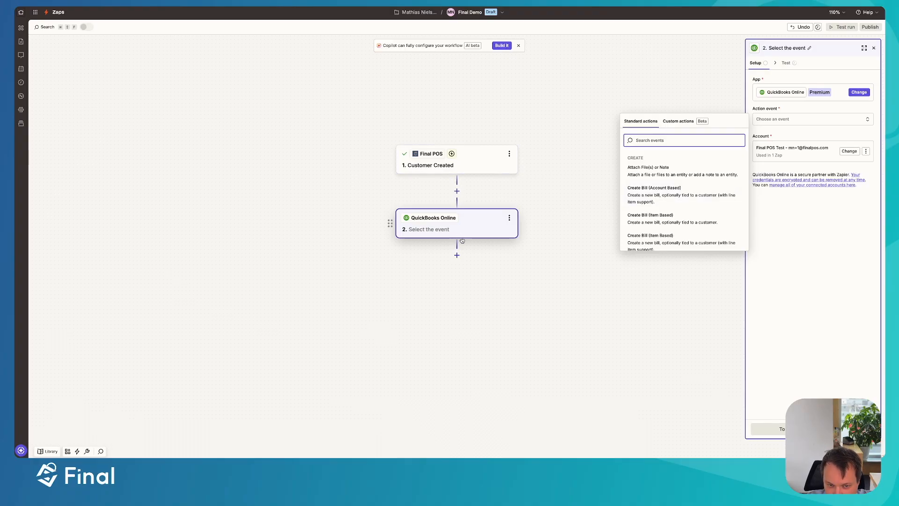
pyautogui.scroll(-3, 679, 157)
pyautogui.scroll(3, 678, 157)
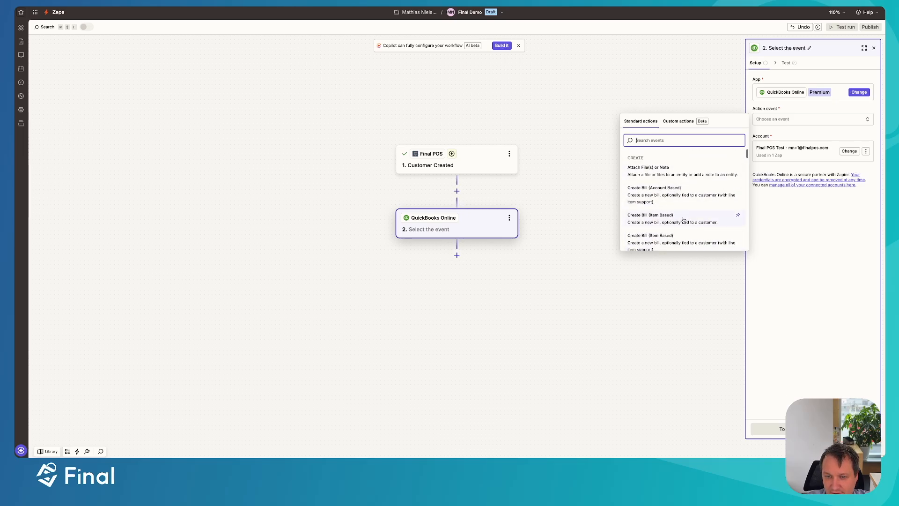
pyautogui.scroll(-2, 679, 225)
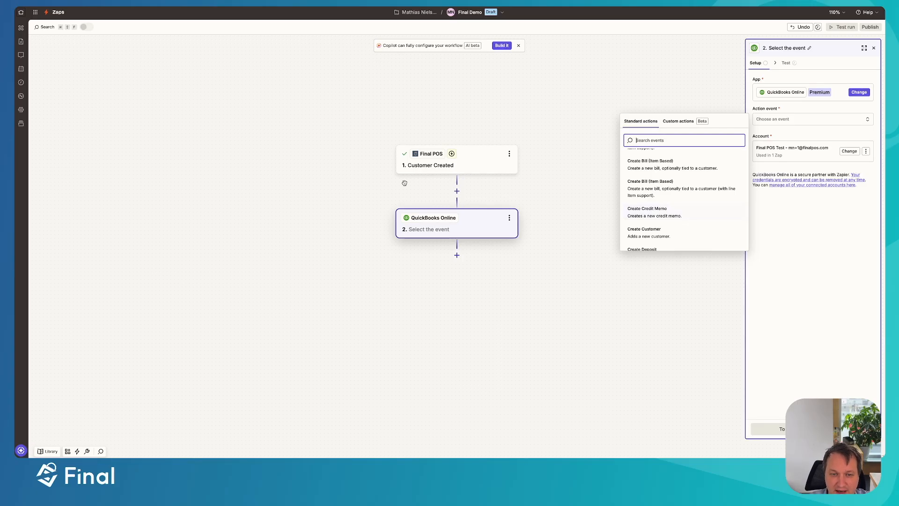
pyautogui.scroll(-2, 648, 210)
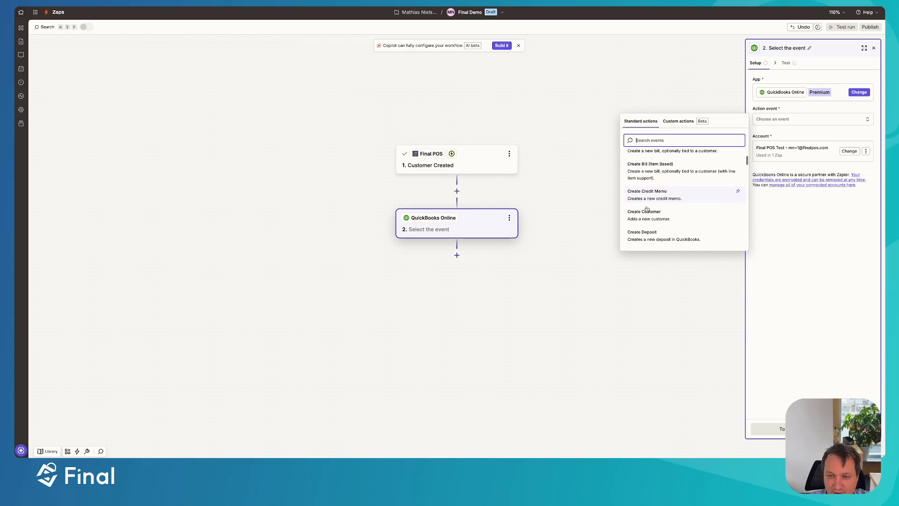
pyautogui.scroll(-3, 646, 207)
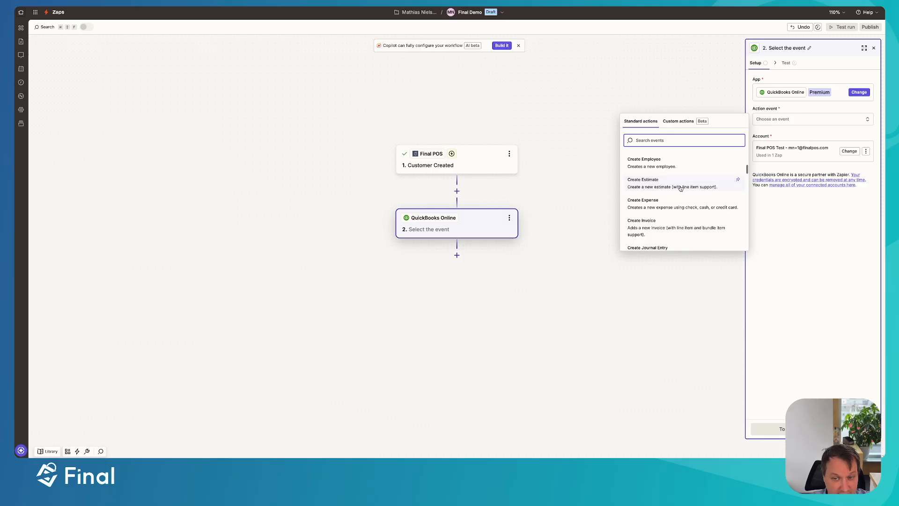
pyautogui.scroll(-8, 647, 228)
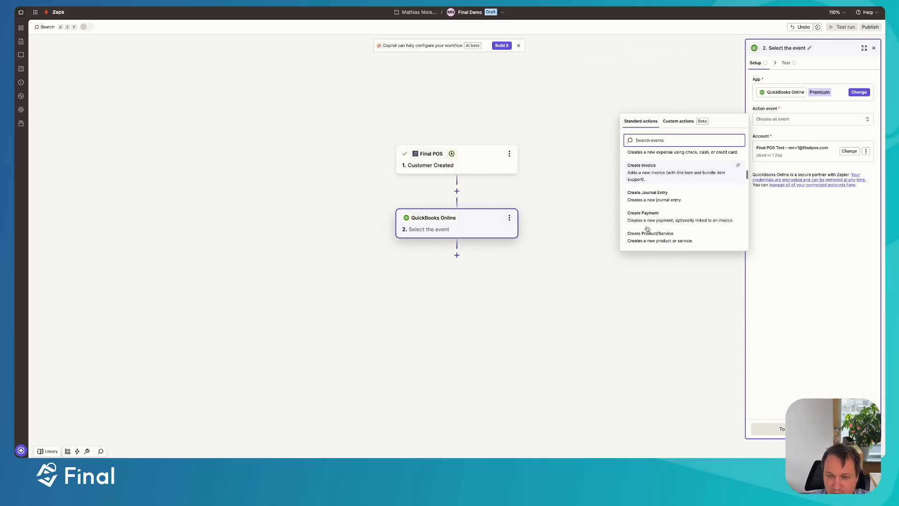
pyautogui.scroll(-5, 647, 228)
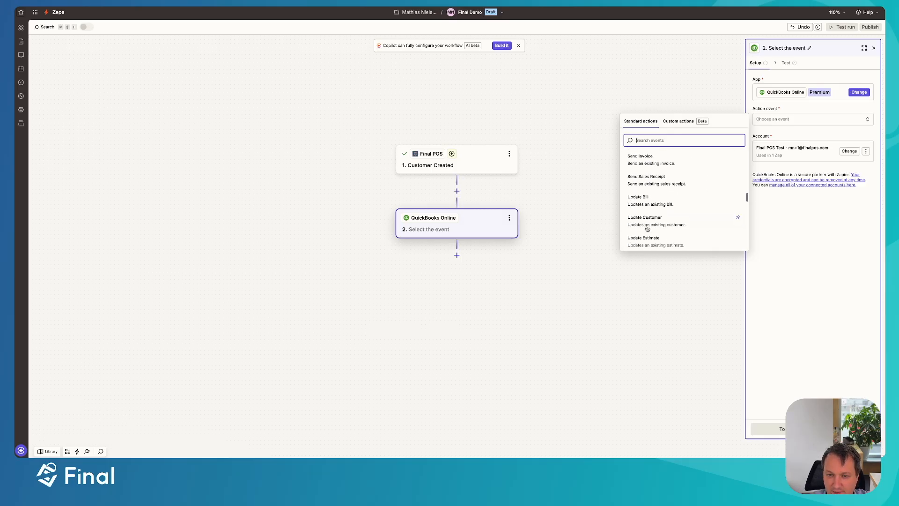
# Search the action events for "crea", set the event to Create Customer, and continue to its field configuration
pyautogui.write('Cus')
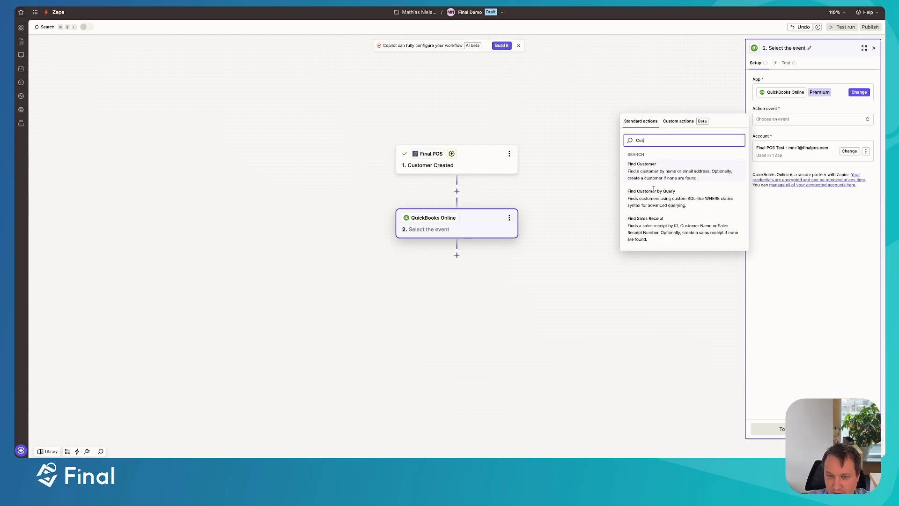
pyautogui.press('BackSpace')
pyautogui.press('BackSpace')
pyautogui.press('BackSpace')
pyautogui.write('crea')
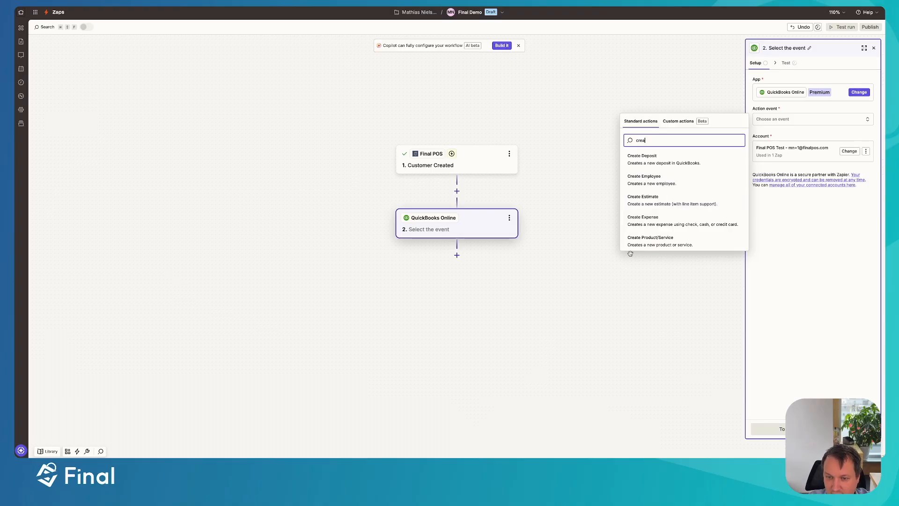
pyautogui.scroll(-5, 655, 221)
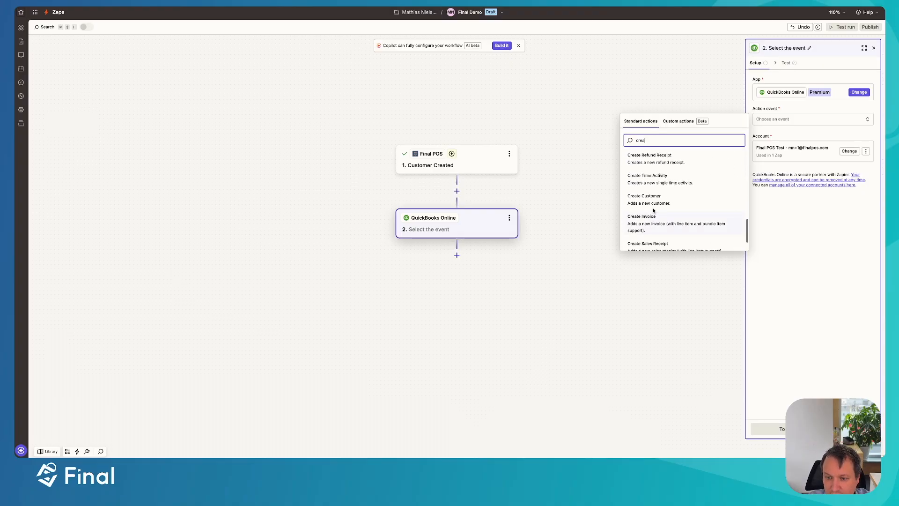
pyautogui.click(653, 202)
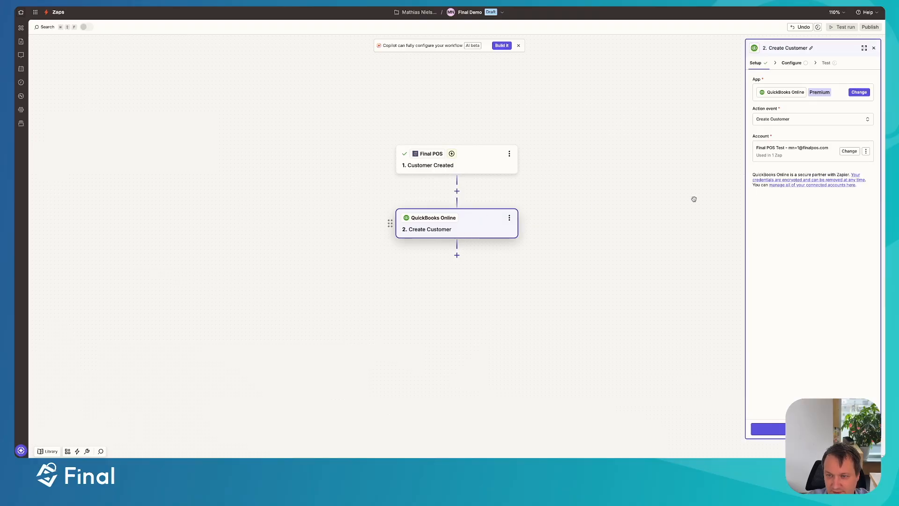
pyautogui.click(777, 429)
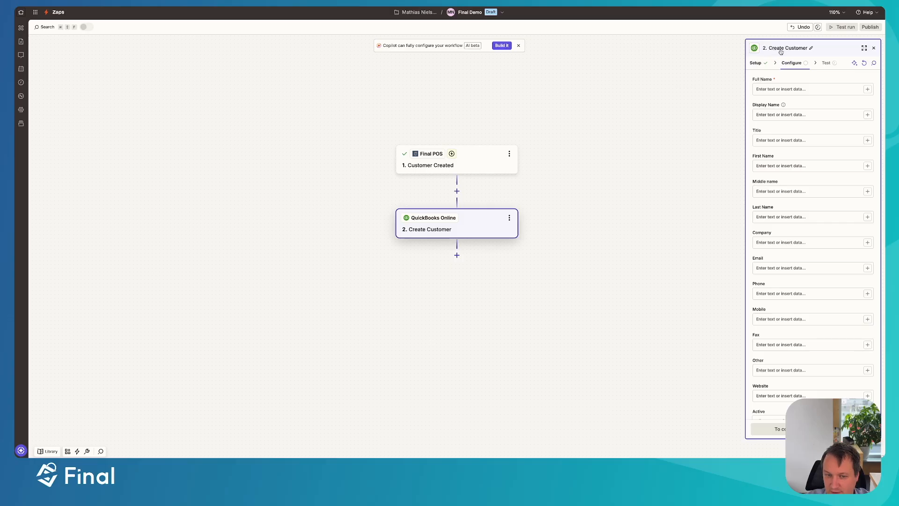
# Map the Full Name field to Billing First Name and Billing Last Name from the Customer Created trigger
pyautogui.click(792, 89)
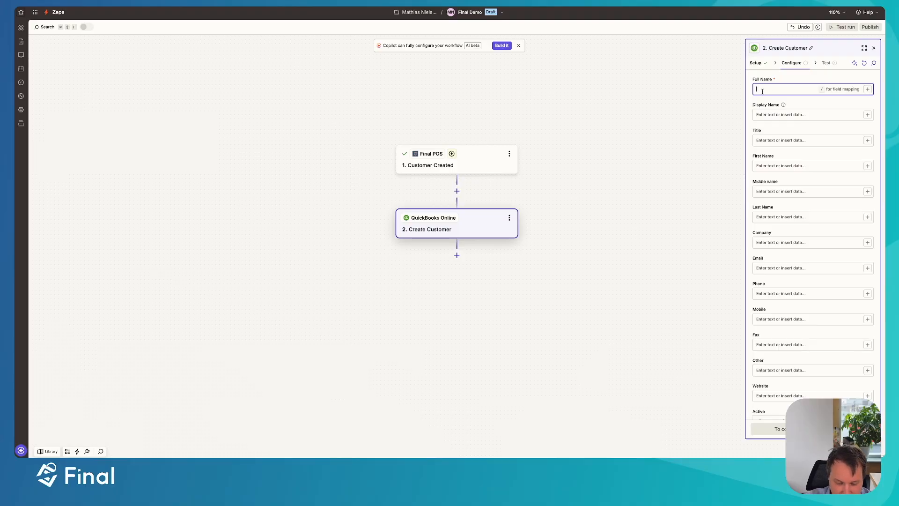
pyautogui.write('/')
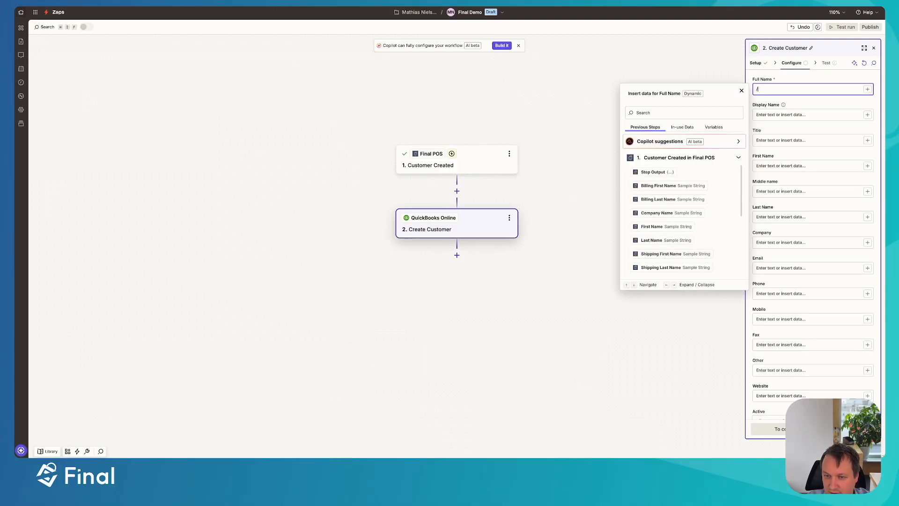
pyautogui.scroll(-2, 670, 192)
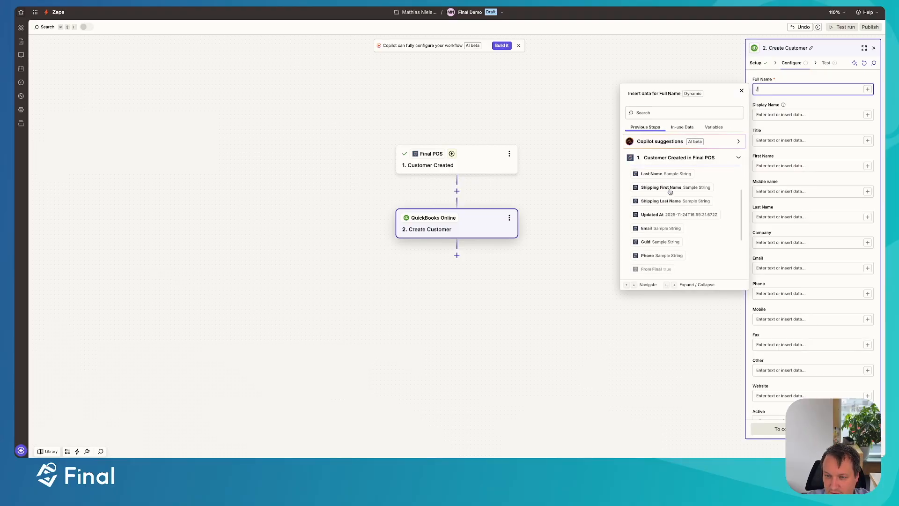
pyautogui.scroll(2, 671, 192)
pyautogui.scroll(1, 670, 192)
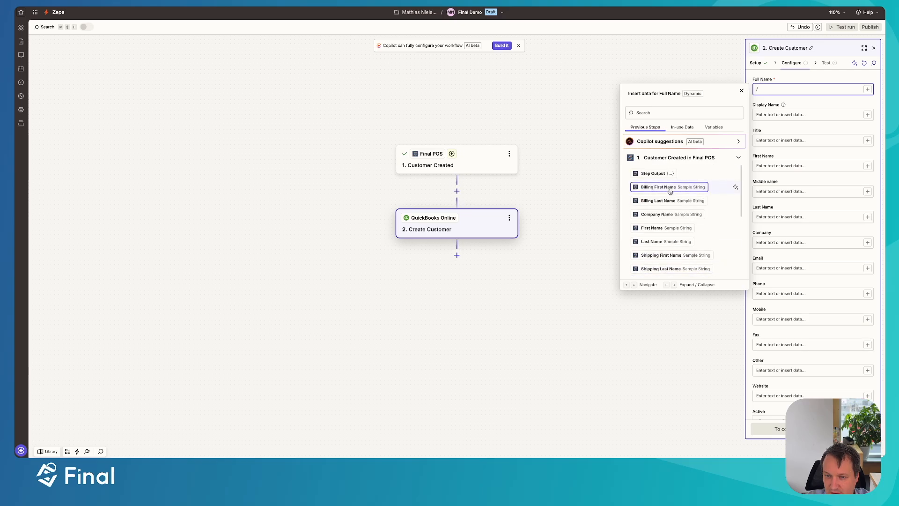
pyautogui.click(659, 186)
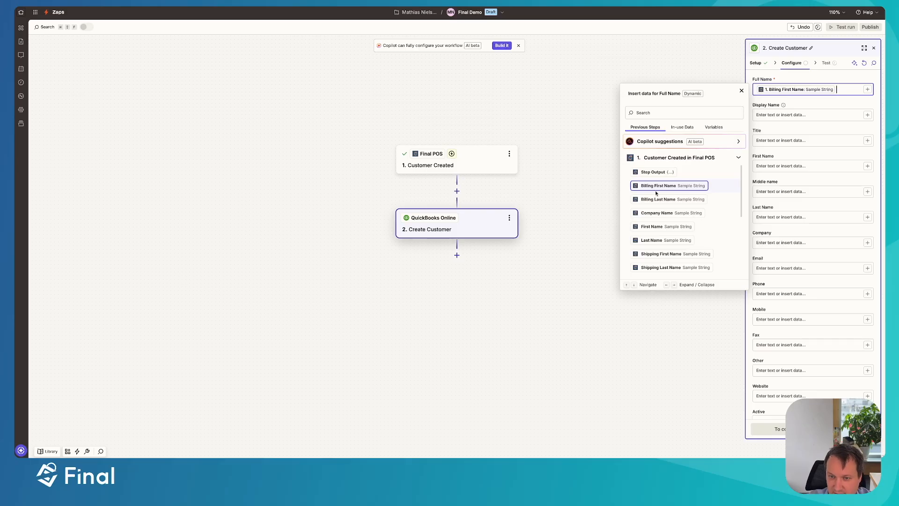
pyautogui.click(659, 199)
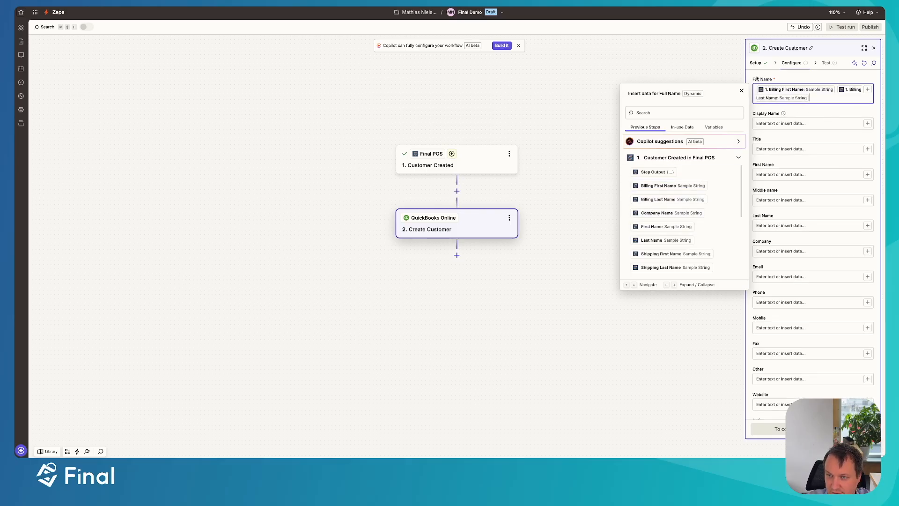
# Map the Display Name field to the trigger's Billing First Name and Billing Last Name
pyautogui.click(764, 124)
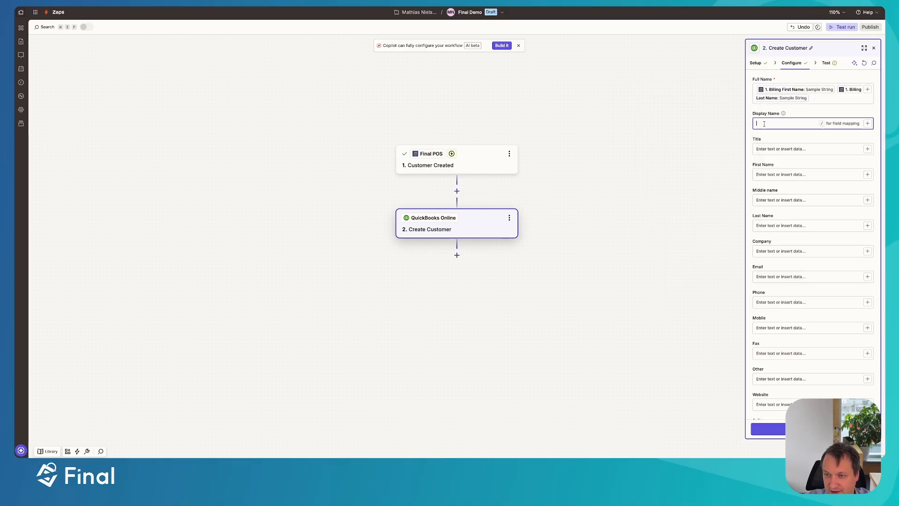
pyautogui.write('/')
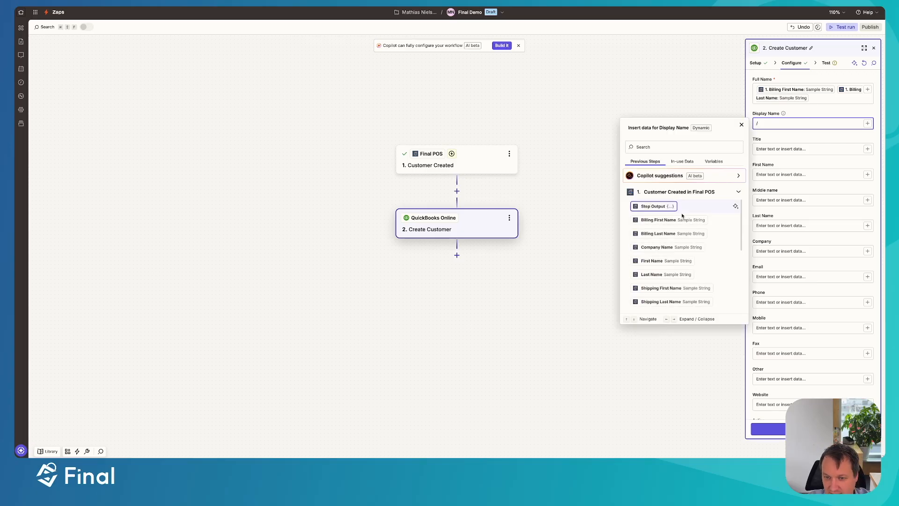
pyautogui.click(666, 220)
pyautogui.click(672, 233)
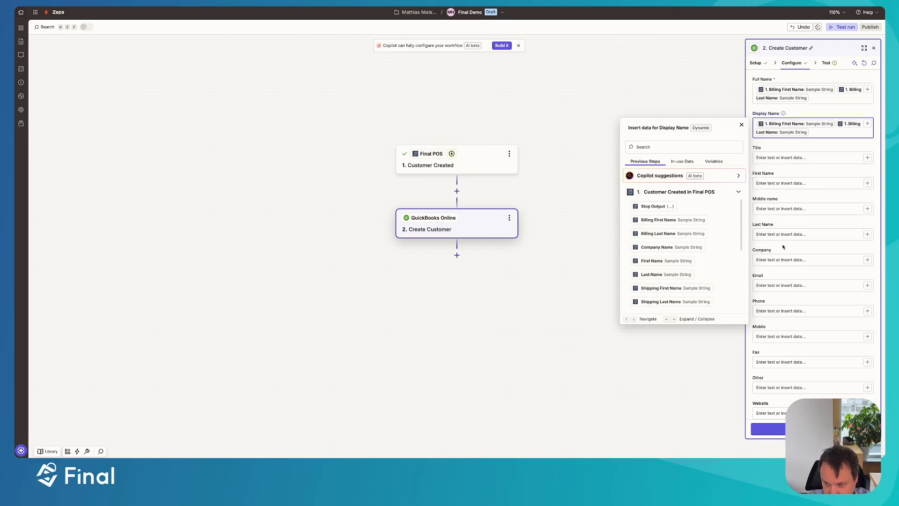
# Map the Phone field to the Phone value from the Final POS trigger
pyautogui.click(776, 311)
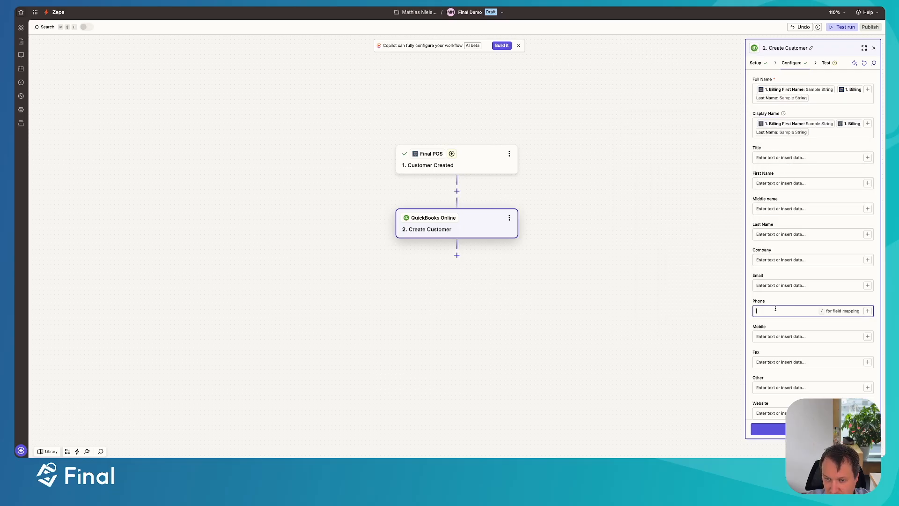
pyautogui.write('/')
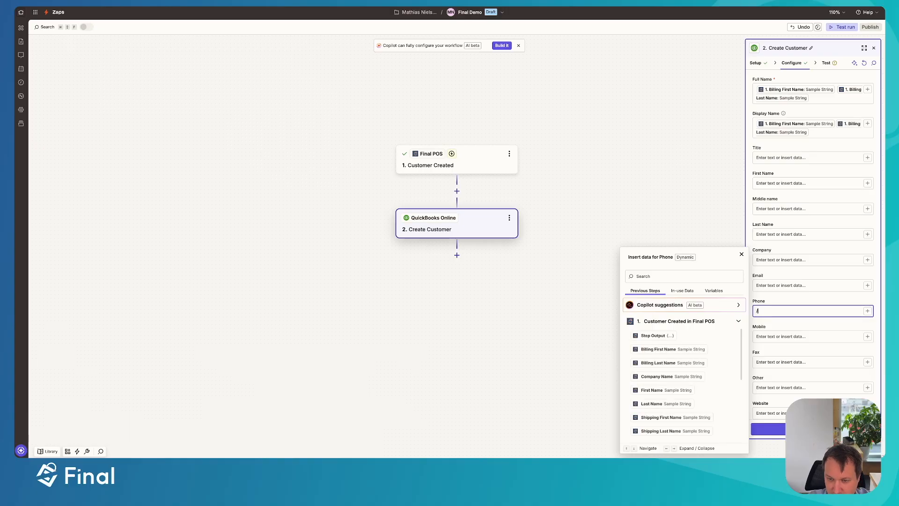
pyautogui.click(645, 276)
pyautogui.write('Phon')
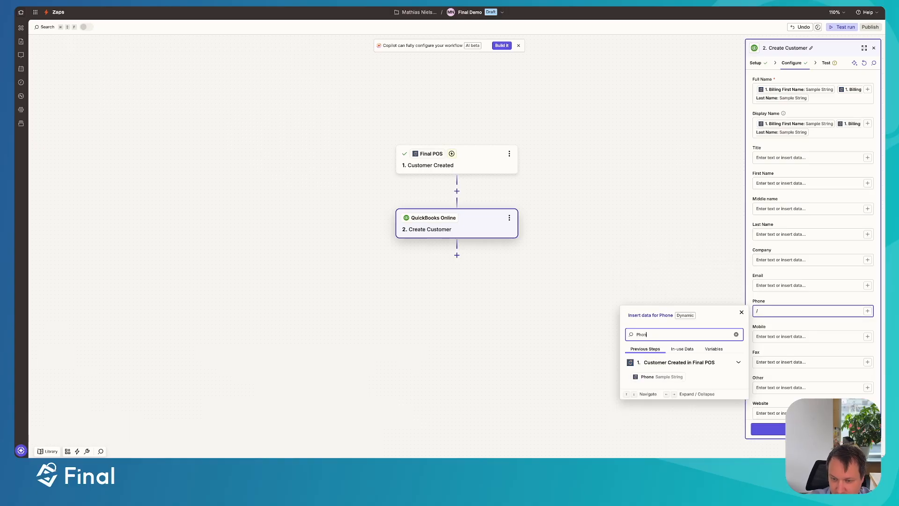
pyautogui.click(660, 376)
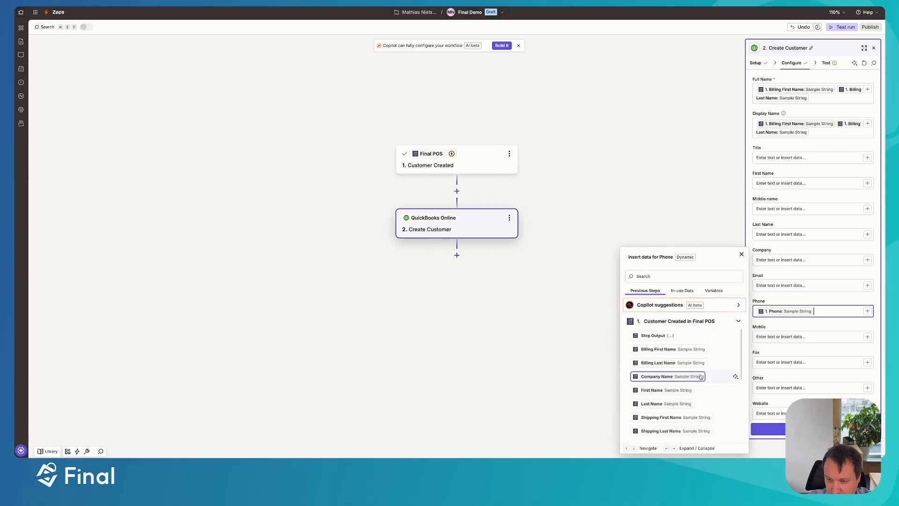
# Continue to the test stage, review the data for the new customer, and run the Create Customer test
pyautogui.click(768, 429)
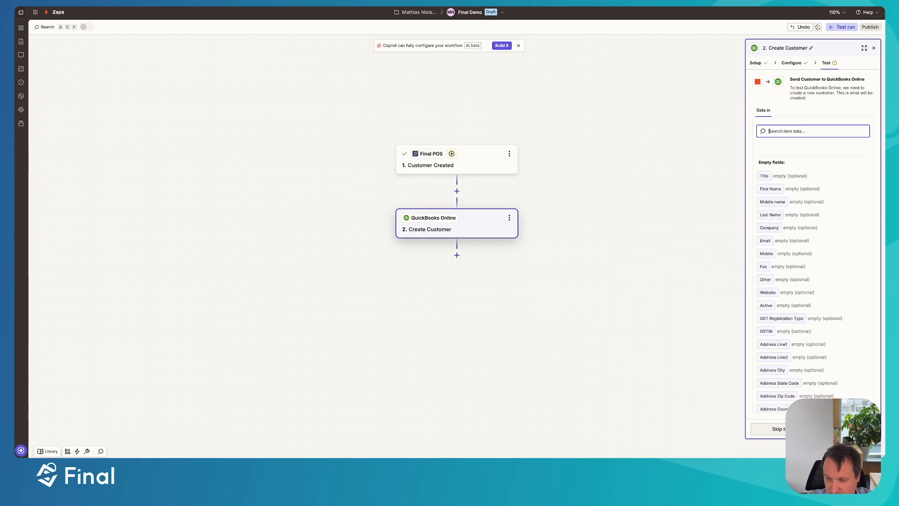
pyautogui.scroll(-5, 805, 153)
pyautogui.scroll(6, 804, 154)
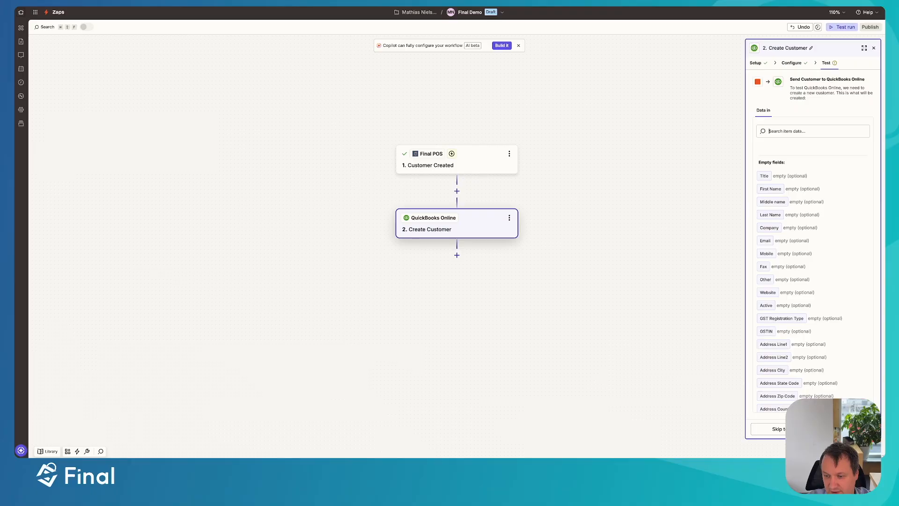
pyautogui.click(845, 429)
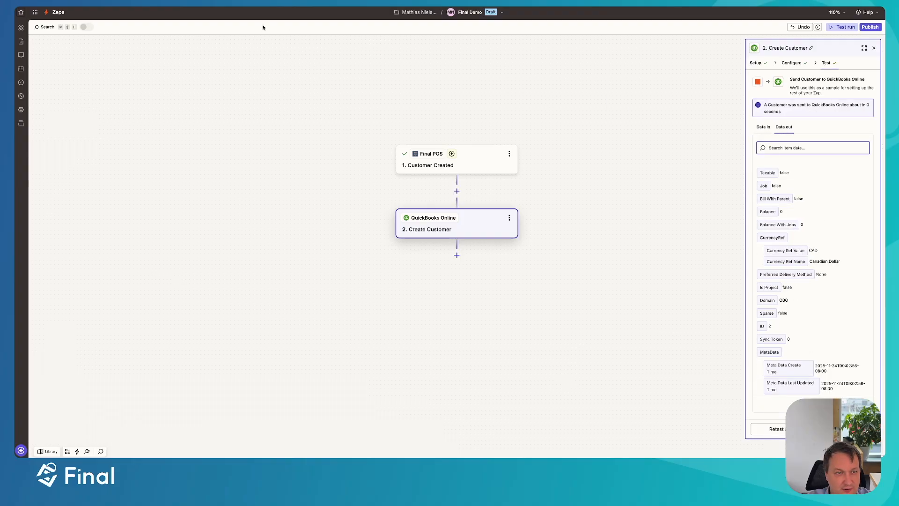
# Check the Customers list in QuickBooks Online for the test record and return to the Zap editor
pyautogui.click(253, 4)
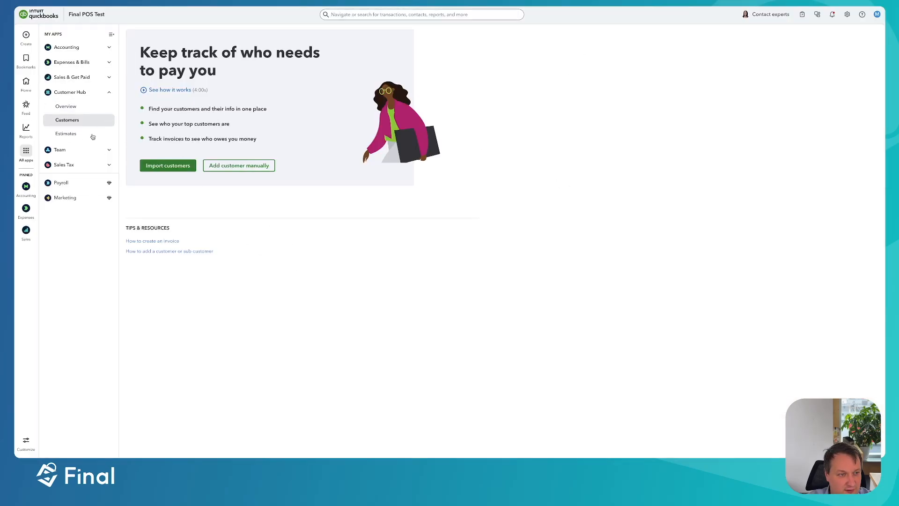
pyautogui.click(70, 117)
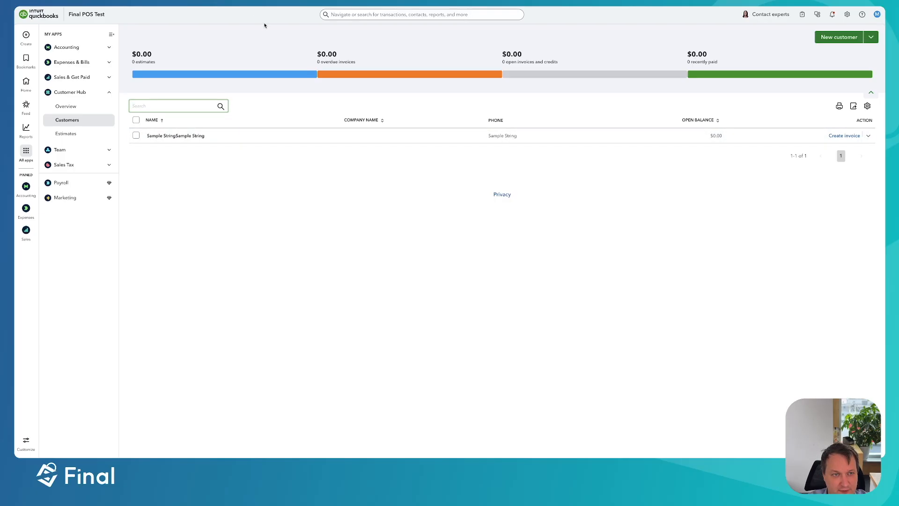
pyautogui.click(256, 3)
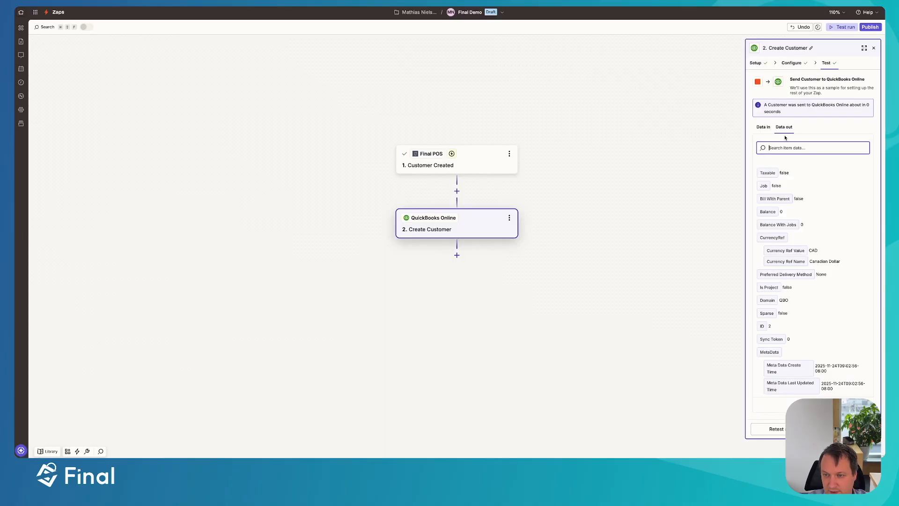
# Return to the Create Customer configuration and map the Email field to the Email value from the Final POS trigger
pyautogui.click(791, 62)
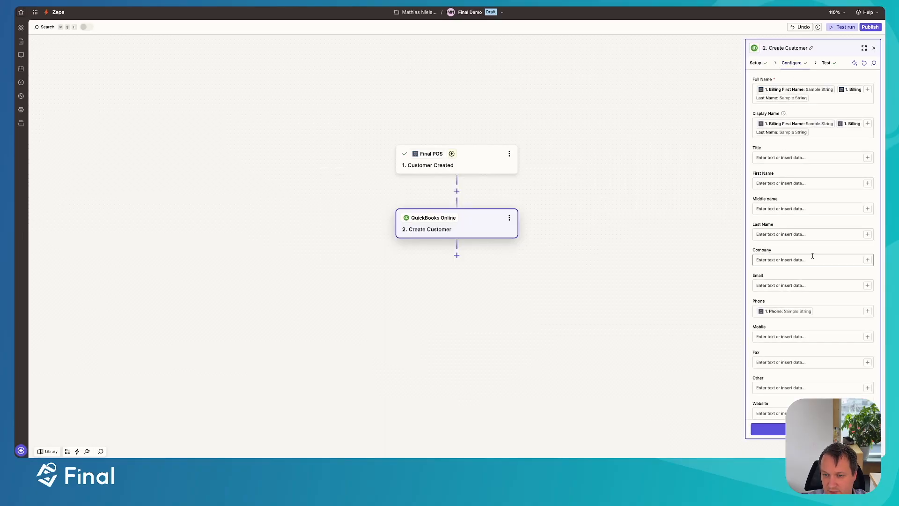
pyautogui.scroll(-3, 787, 255)
pyautogui.click(771, 215)
pyautogui.write('/')
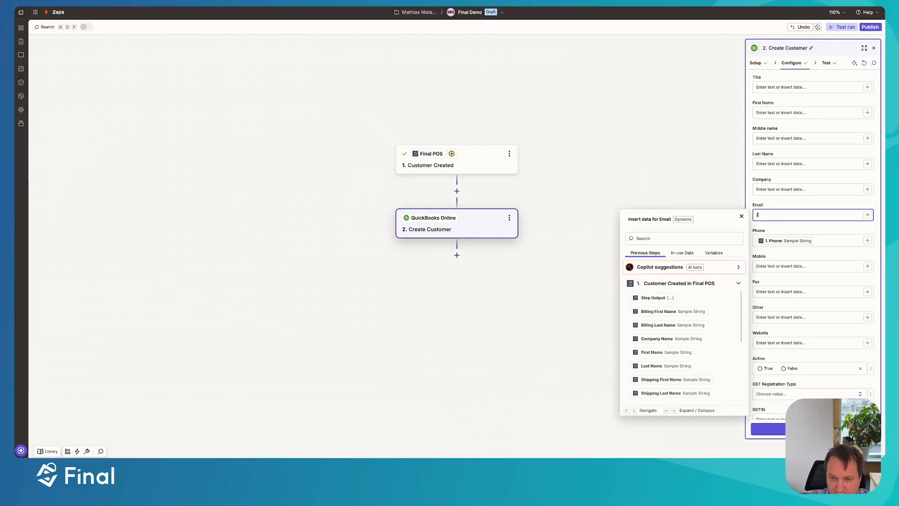
pyautogui.scroll(-3, 675, 337)
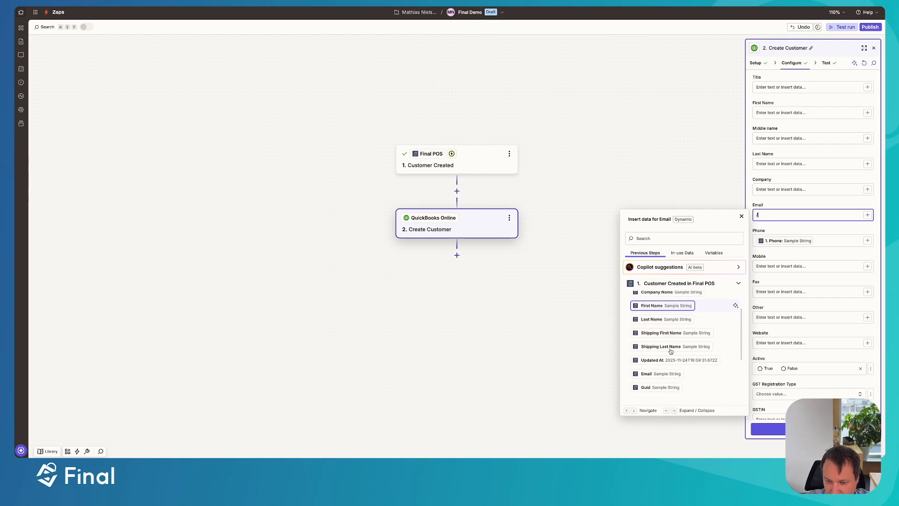
pyautogui.click(665, 347)
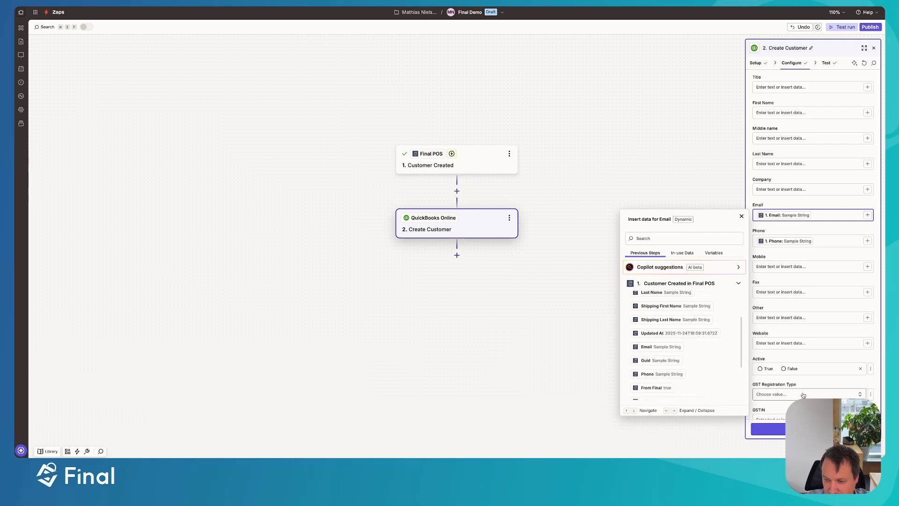
# Continue to the test stage, publish the Zap without retesting, and dismiss the publish notification
pyautogui.click(803, 377)
pyautogui.click(814, 429)
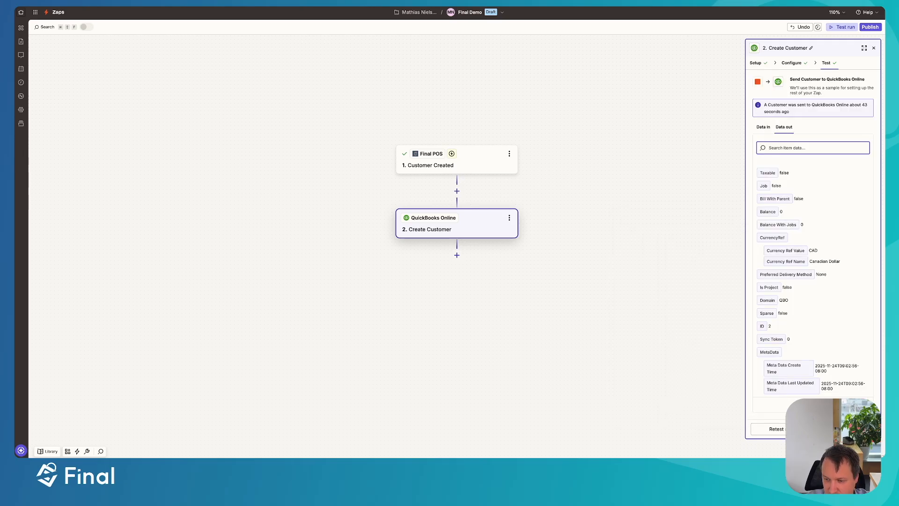
pyautogui.click(870, 26)
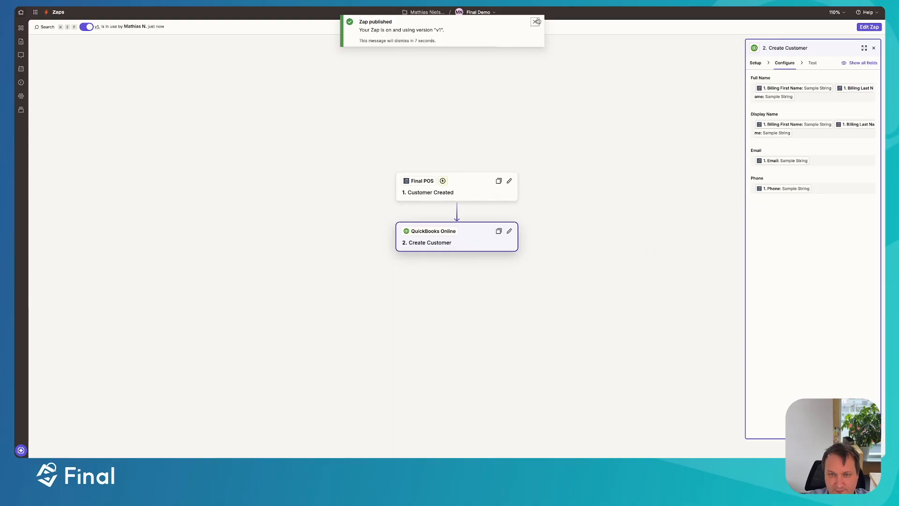
pyautogui.click(538, 21)
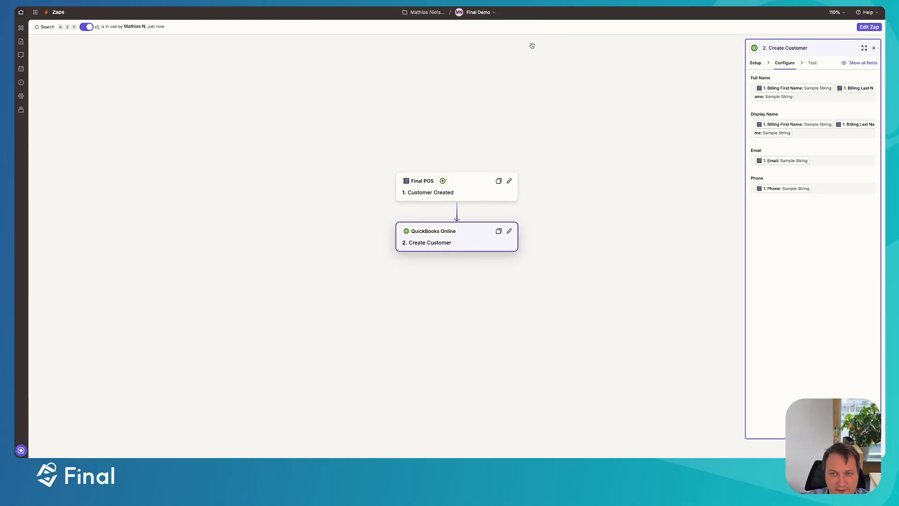
# Switch to the Final POS register and open its customer list
pyautogui.hotkey('ctrl', 'Up')
pyautogui.click(298, 137)
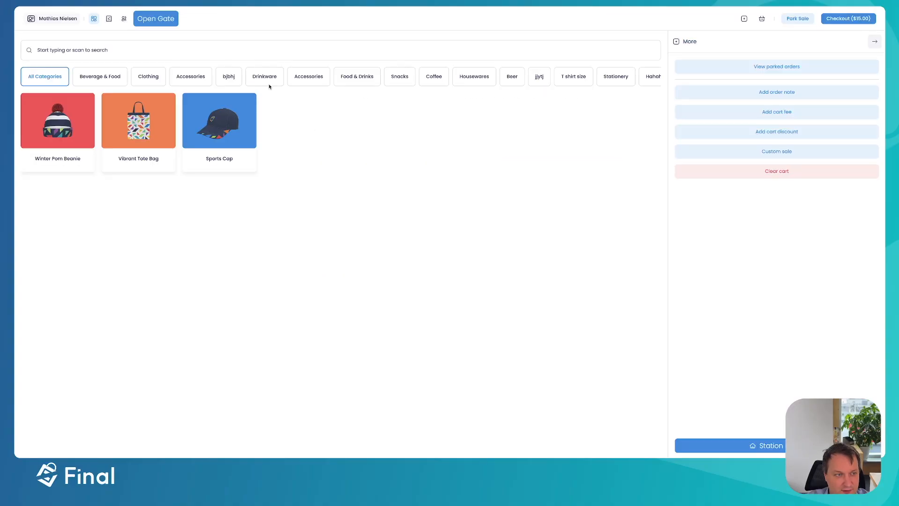
pyautogui.click(124, 19)
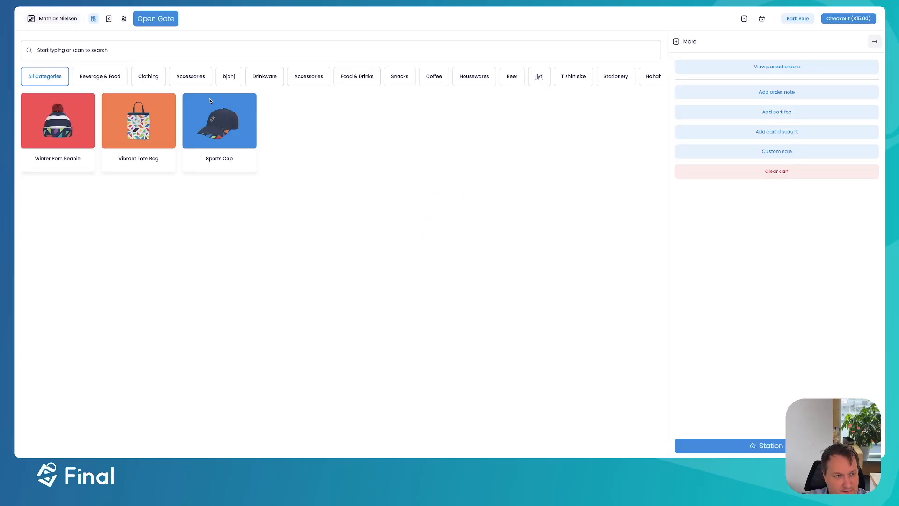
pyautogui.click(124, 19)
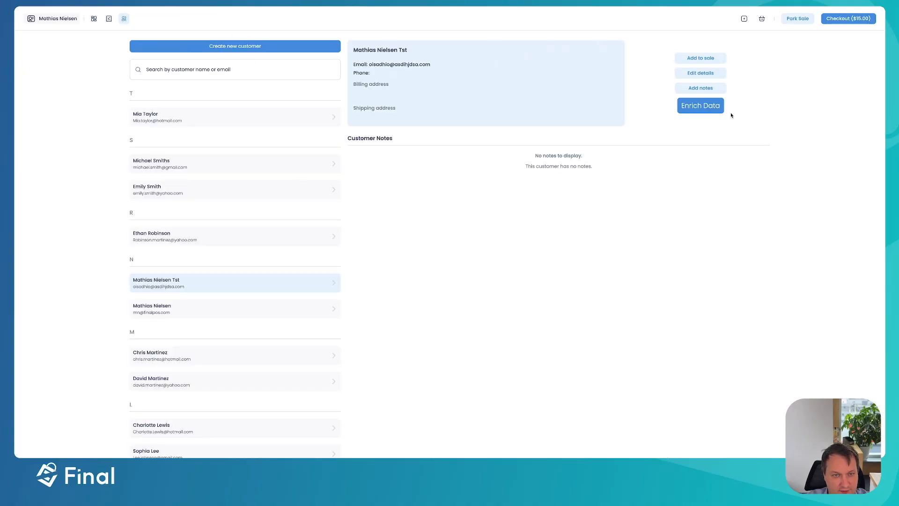
# Create a new Final POS customer with a first name, last name, email and phone number, and save the record
pyautogui.click(232, 49)
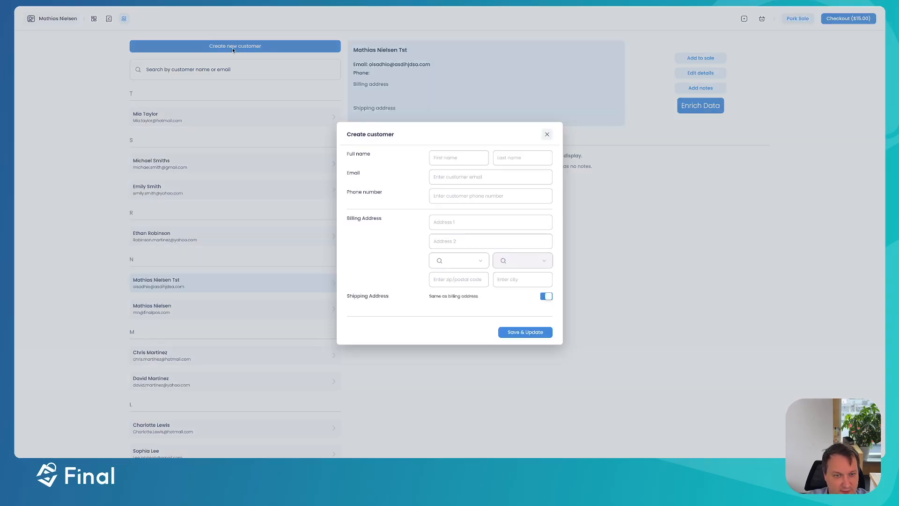
pyautogui.click(450, 154)
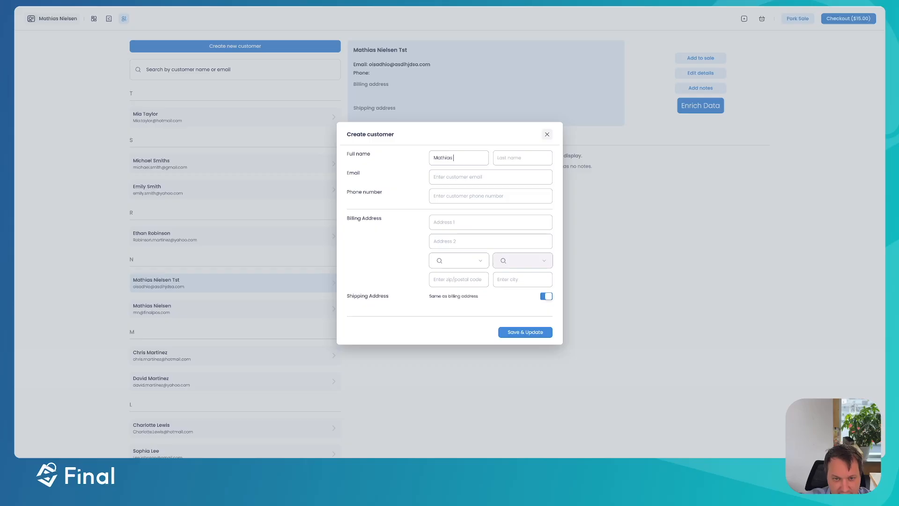
pyautogui.press('Tab')
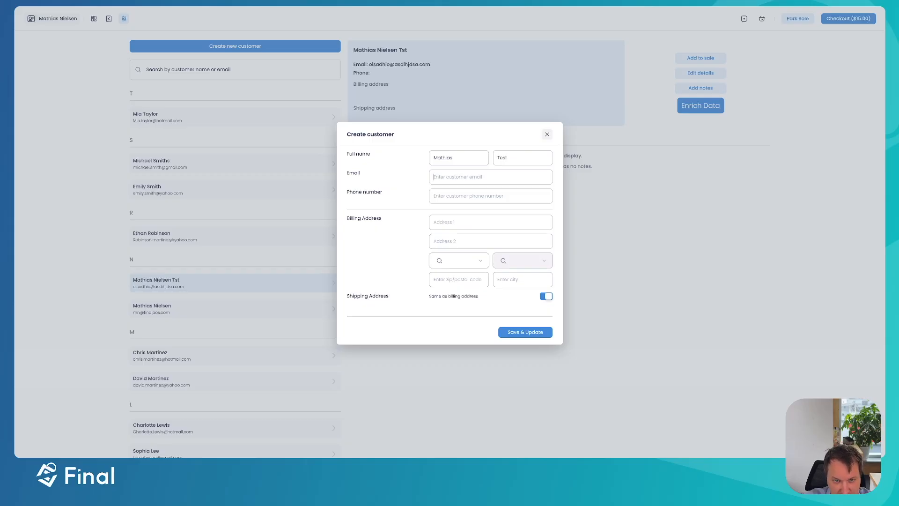
pyautogui.press('Tab')
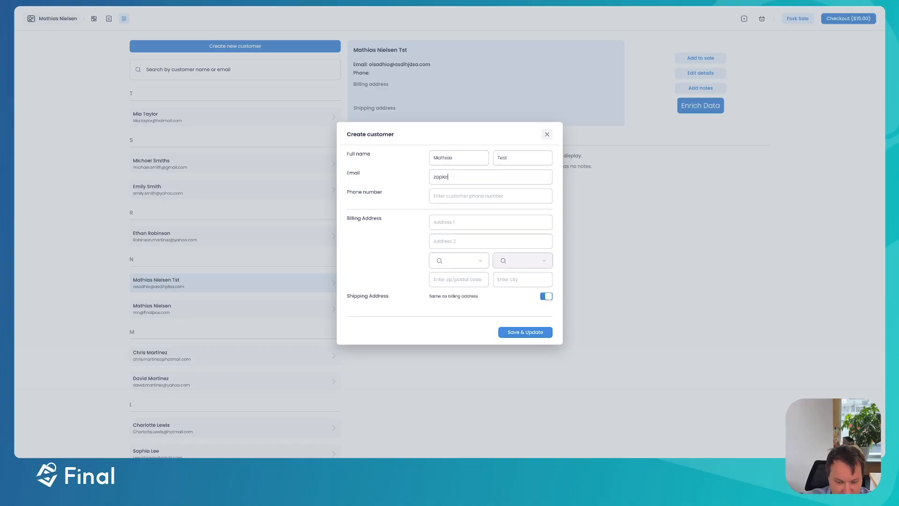
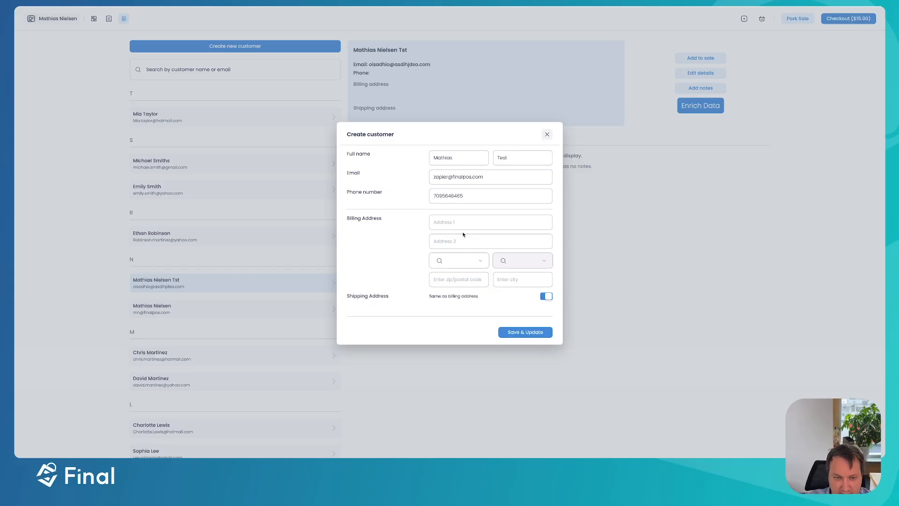
pyautogui.click(524, 333)
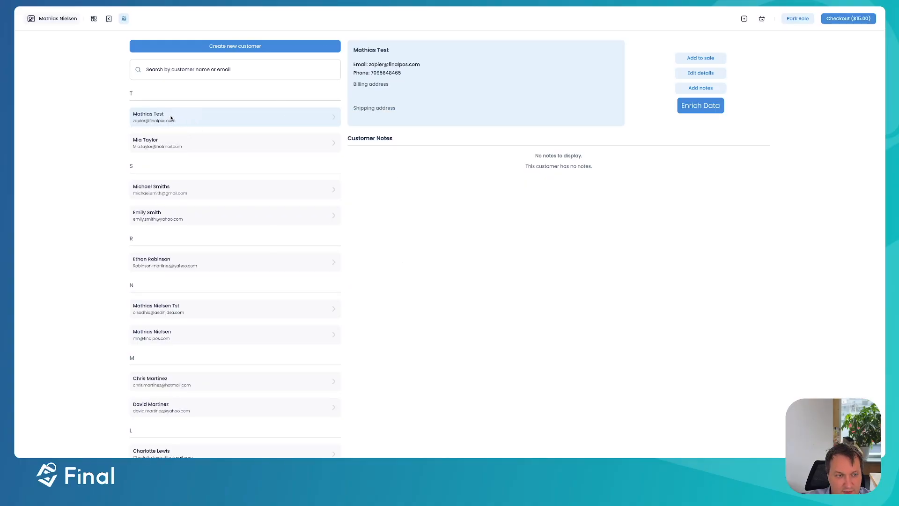
# Refresh the Customers list in QuickBooks Online and review the newly synced customer's record, then return to the Zap in Zapier
pyautogui.hotkey('ctrl', 'Up')
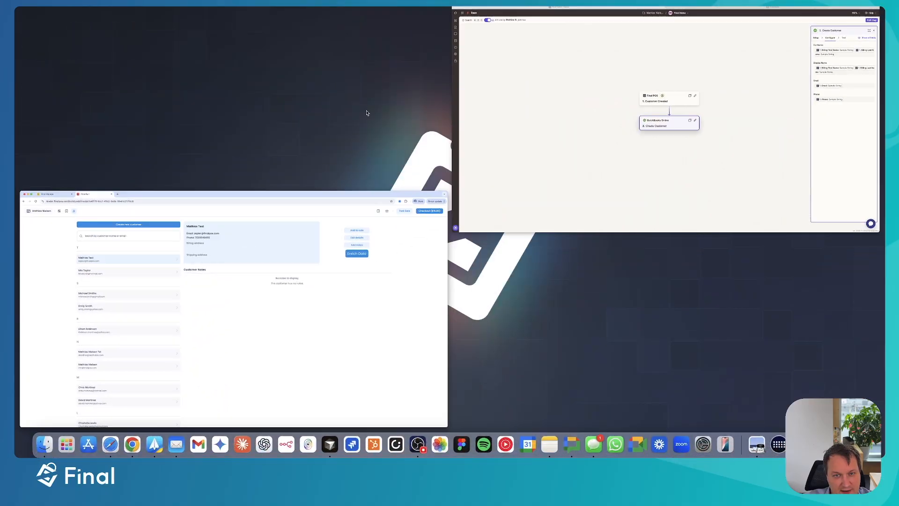
pyautogui.click(594, 108)
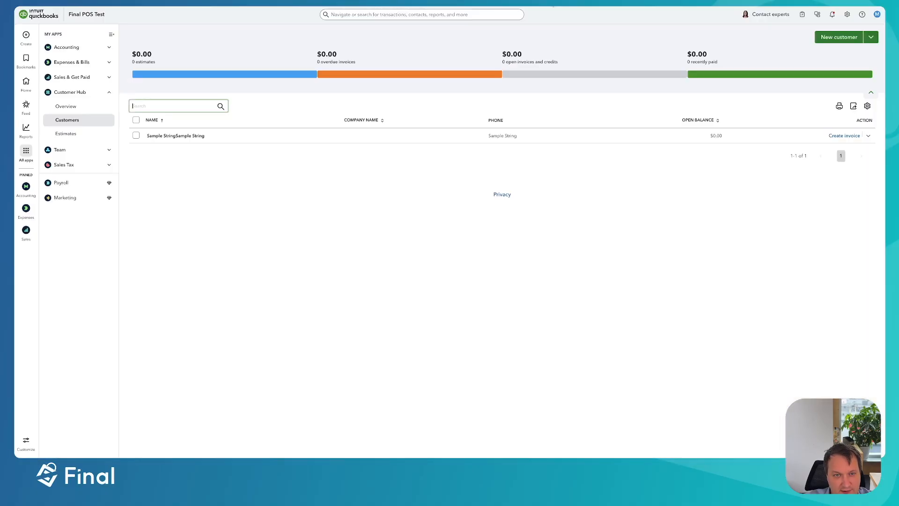
pyautogui.click(349, 201)
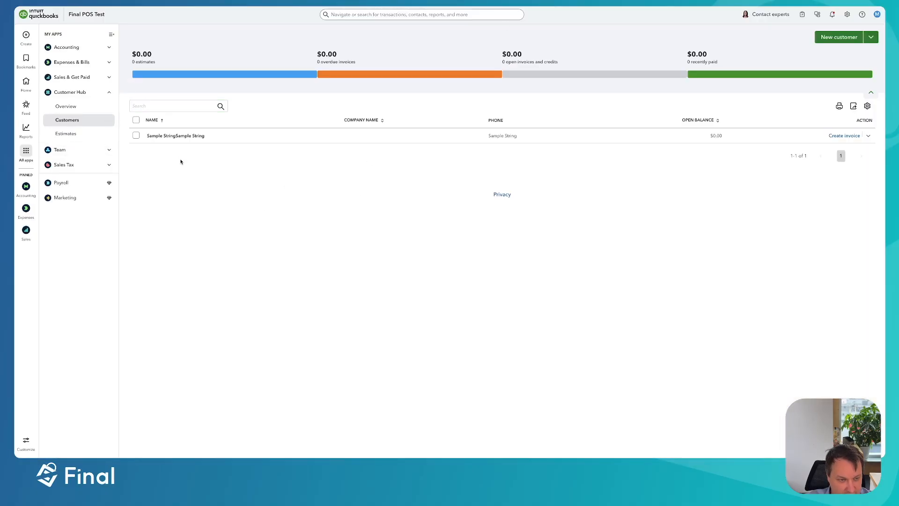
pyautogui.press('super+r')
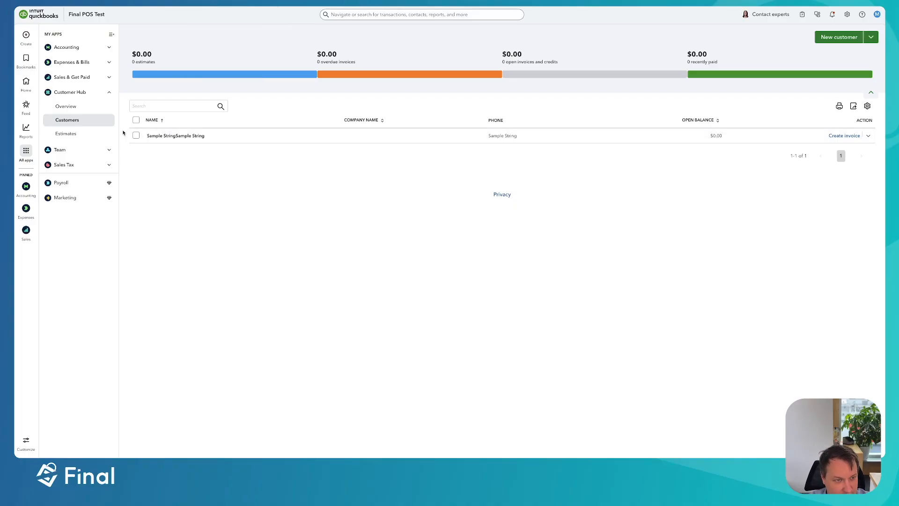
pyautogui.press('super+r')
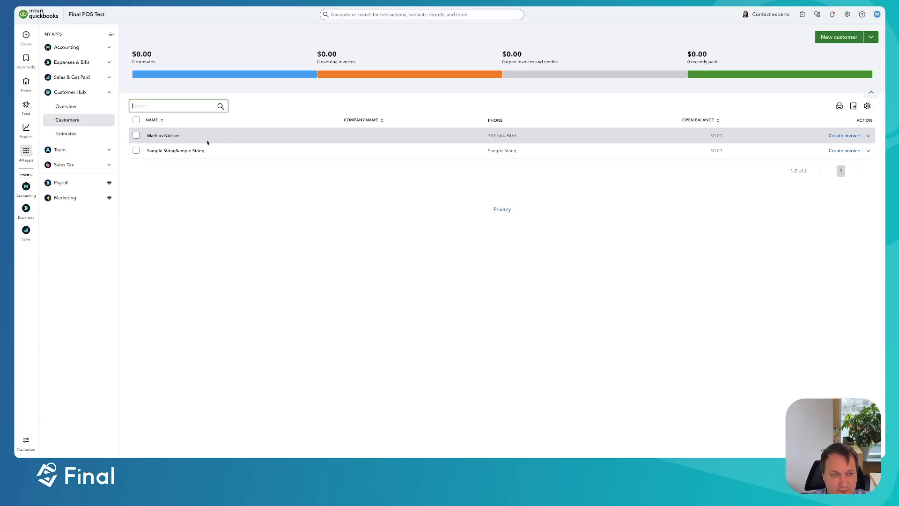
pyautogui.click(165, 136)
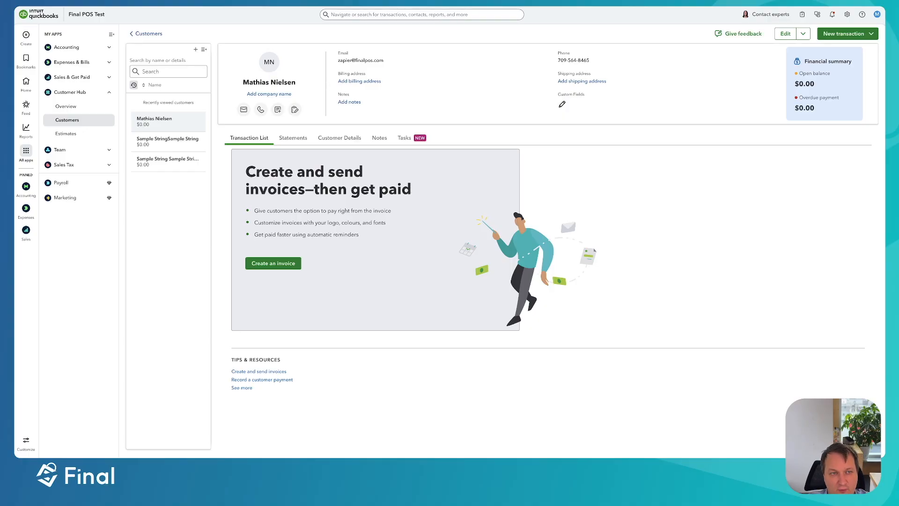
pyautogui.click(220, 3)
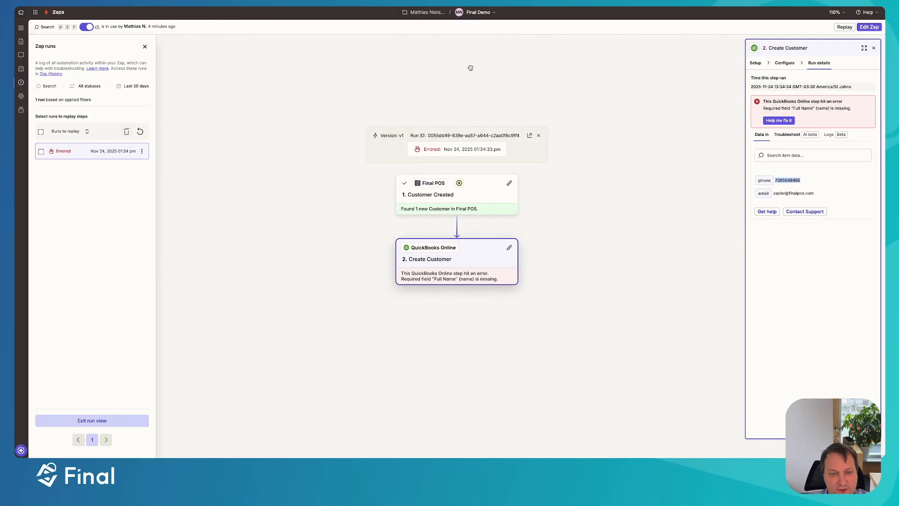